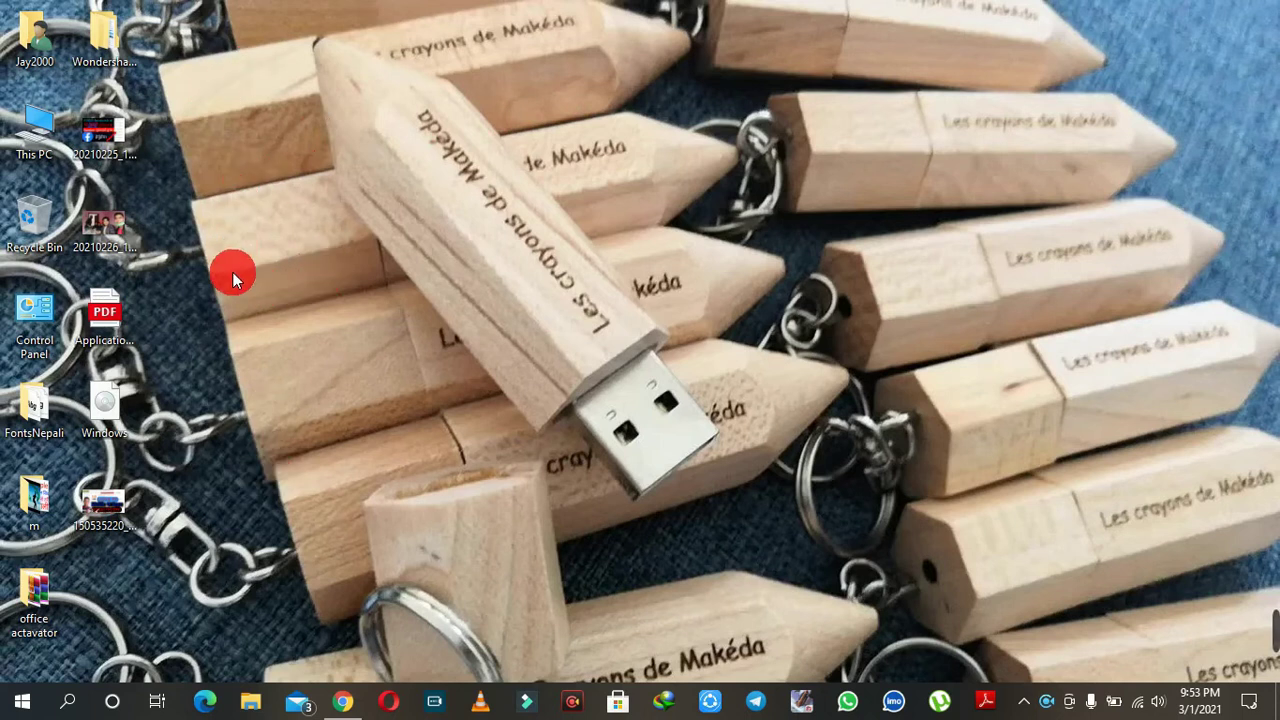
Check the contents of the USB Drive (D:) in File Explorer and close the window
click(250, 703)
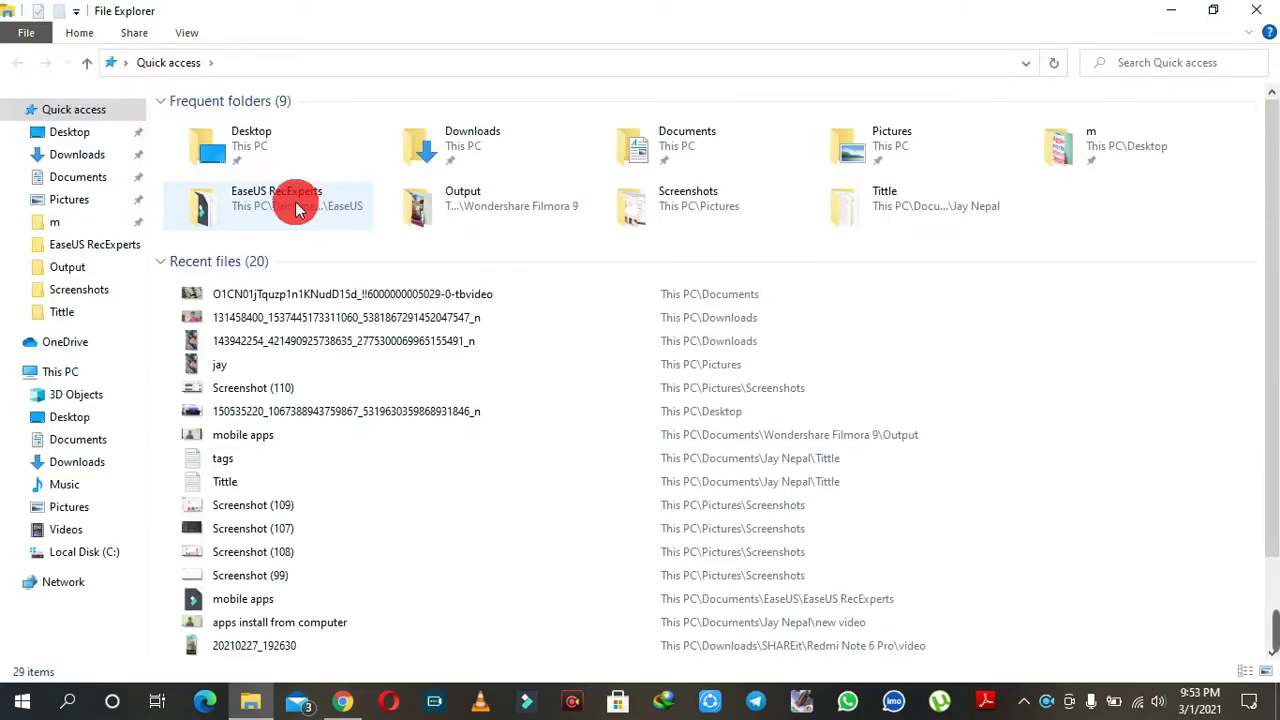
click(62, 372)
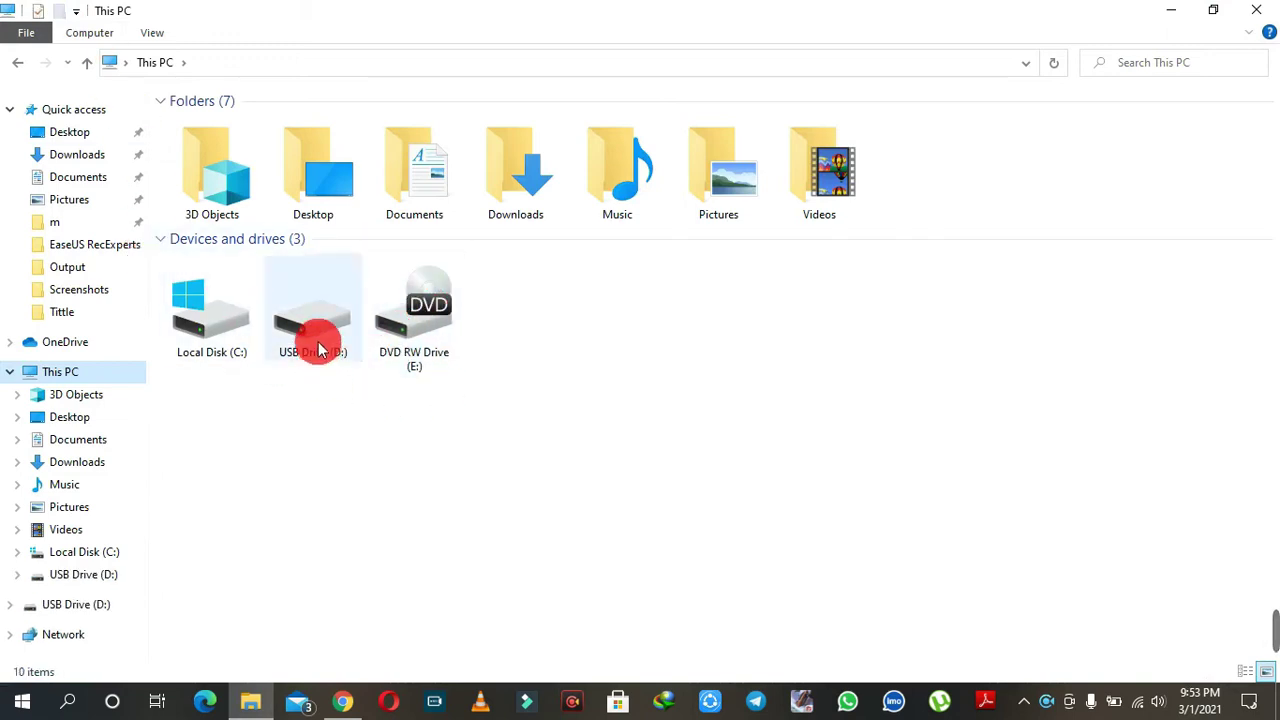
click(318, 348)
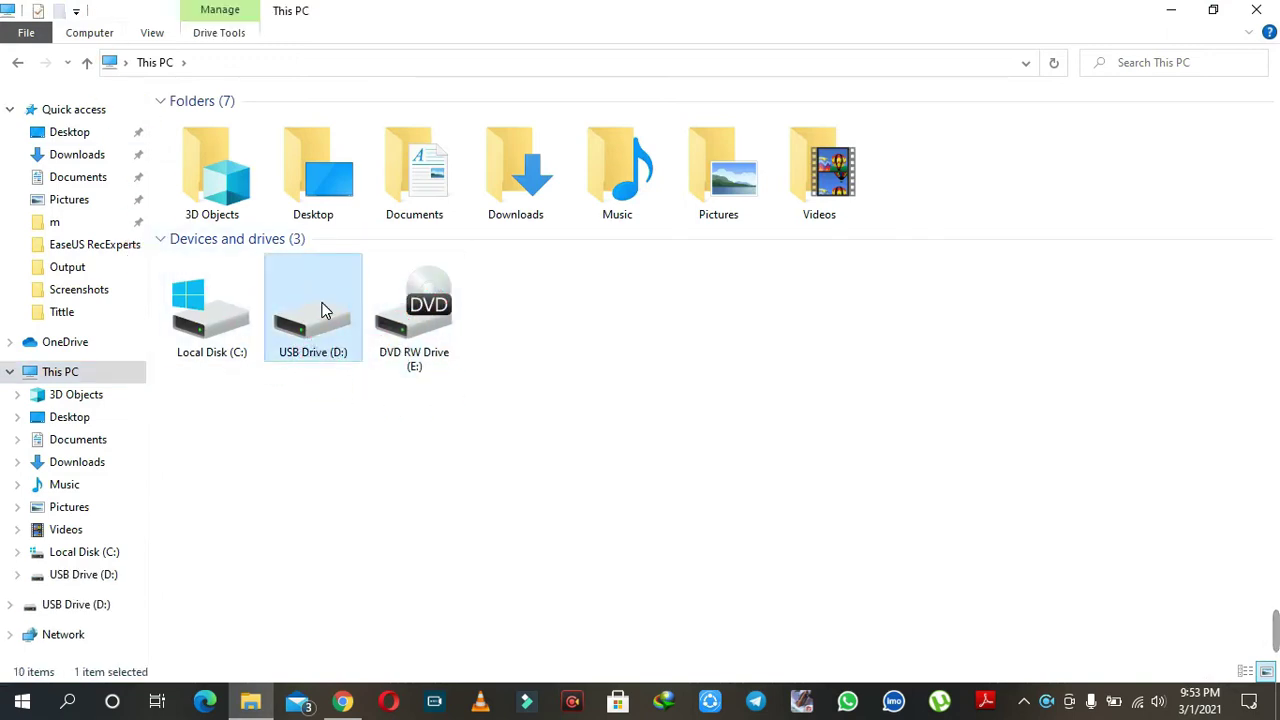
right_click(350, 461)
double_click(310, 325)
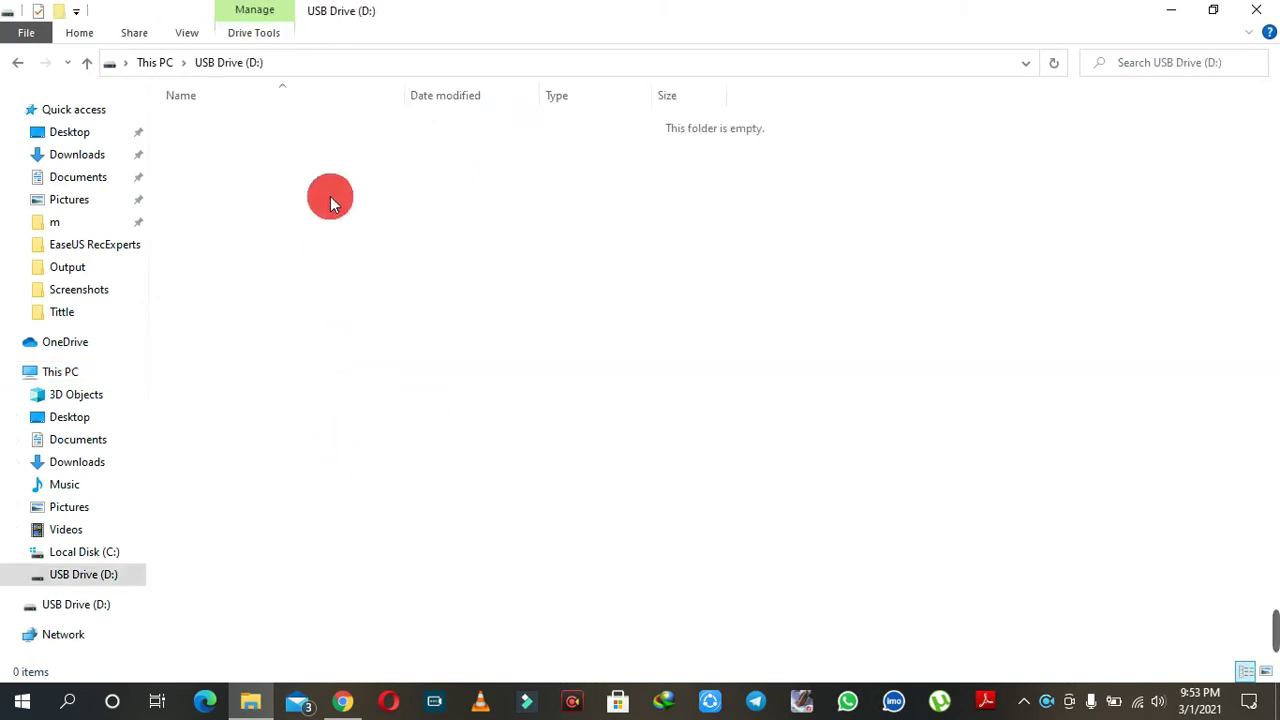
click(14, 63)
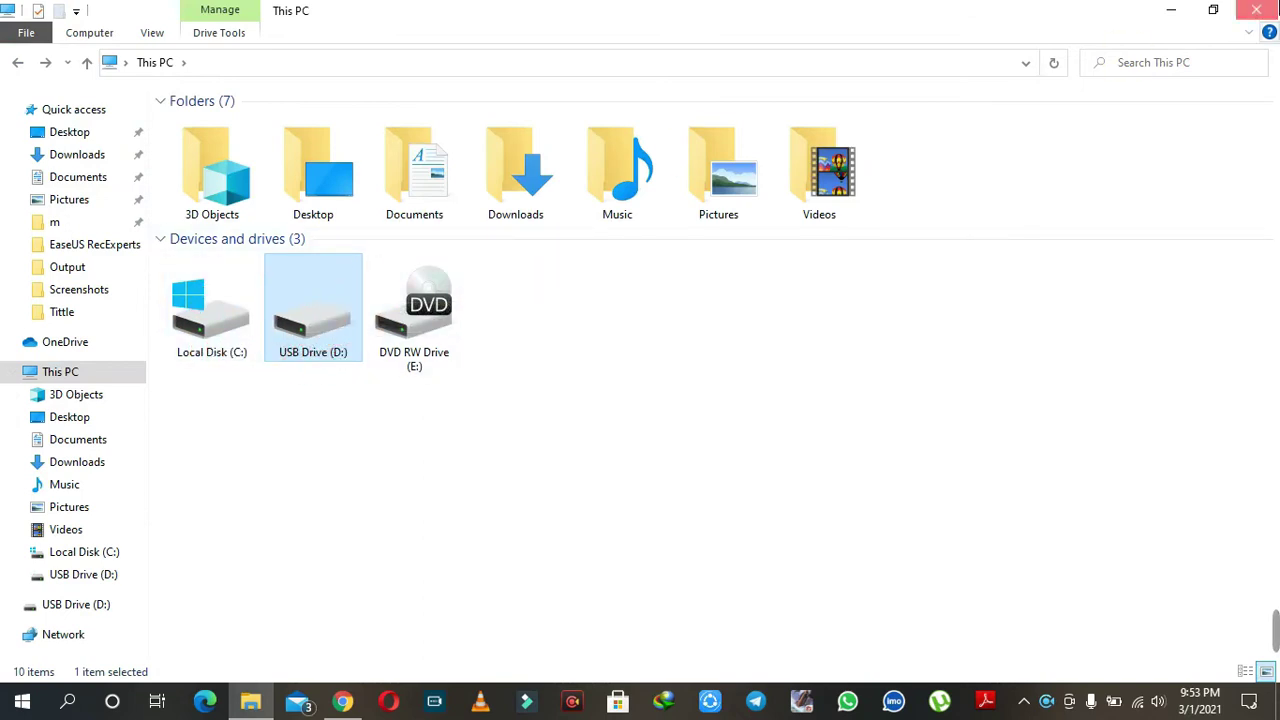
click(1252, 10)
right_click(675, 64)
click(745, 117)
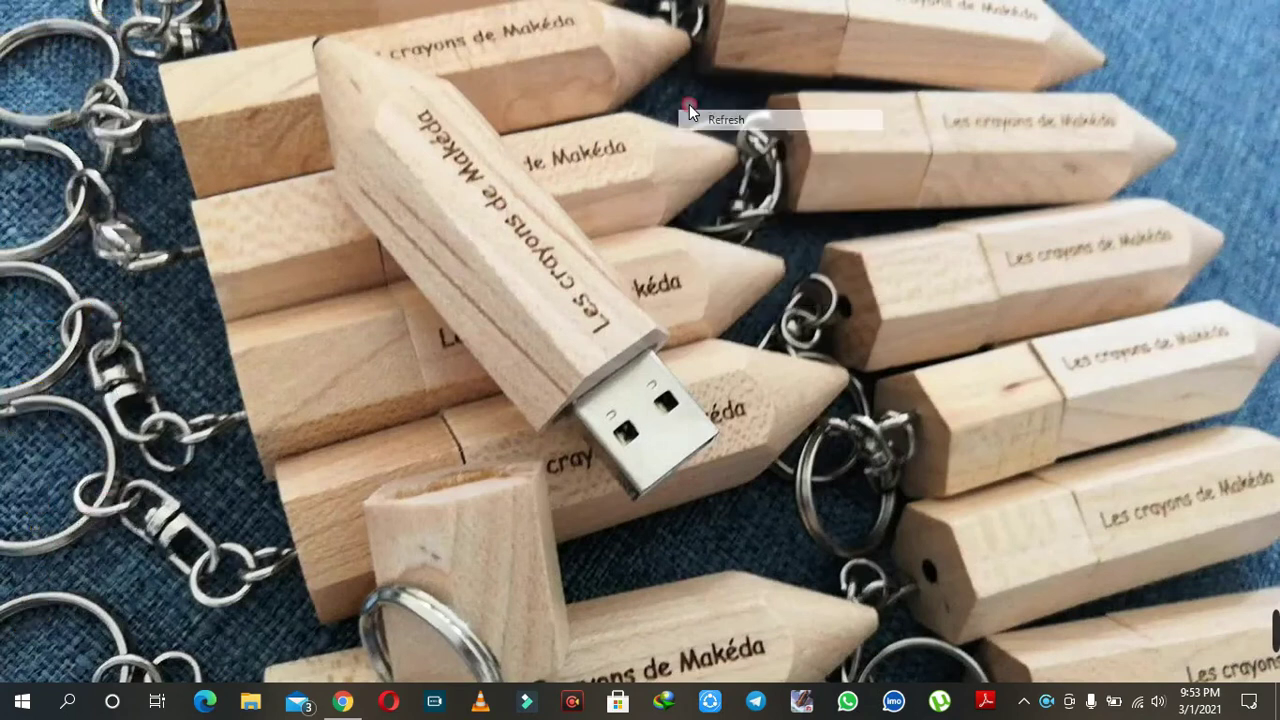
right_click(565, 93)
click(641, 148)
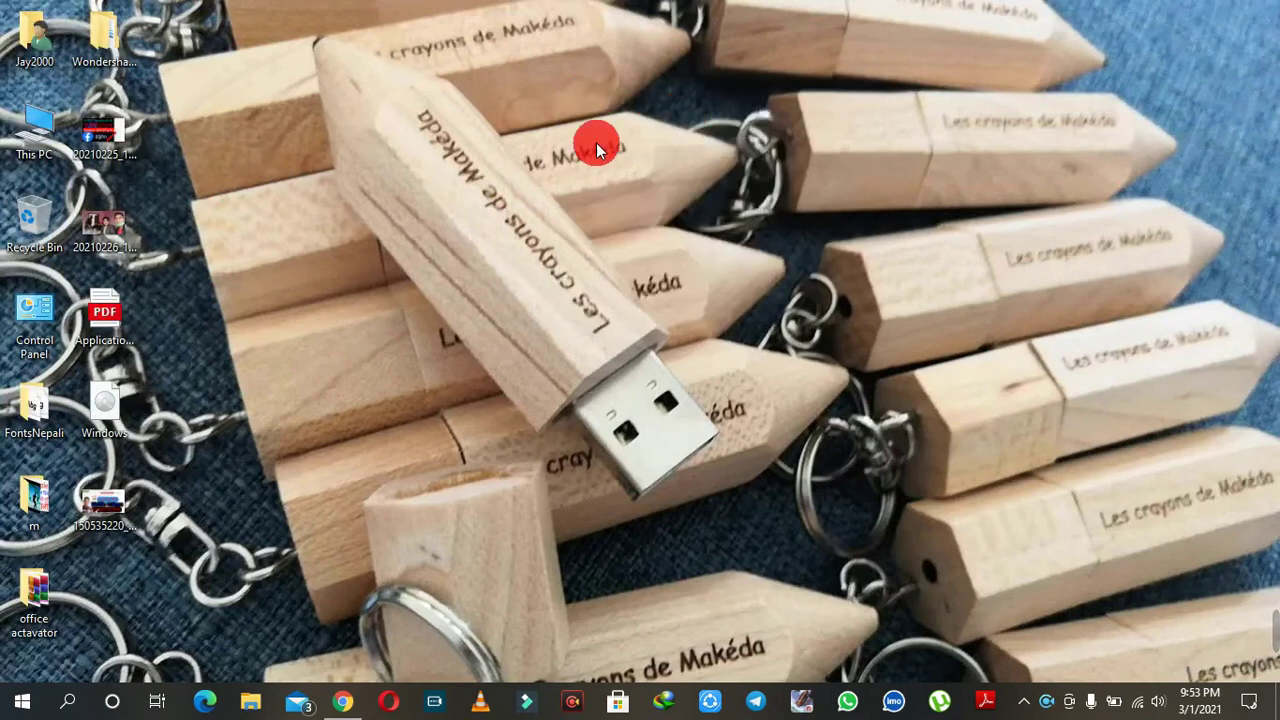
Open the photo of the person in the pink shirt from the Downloads folder in Paint
double_click(34, 132)
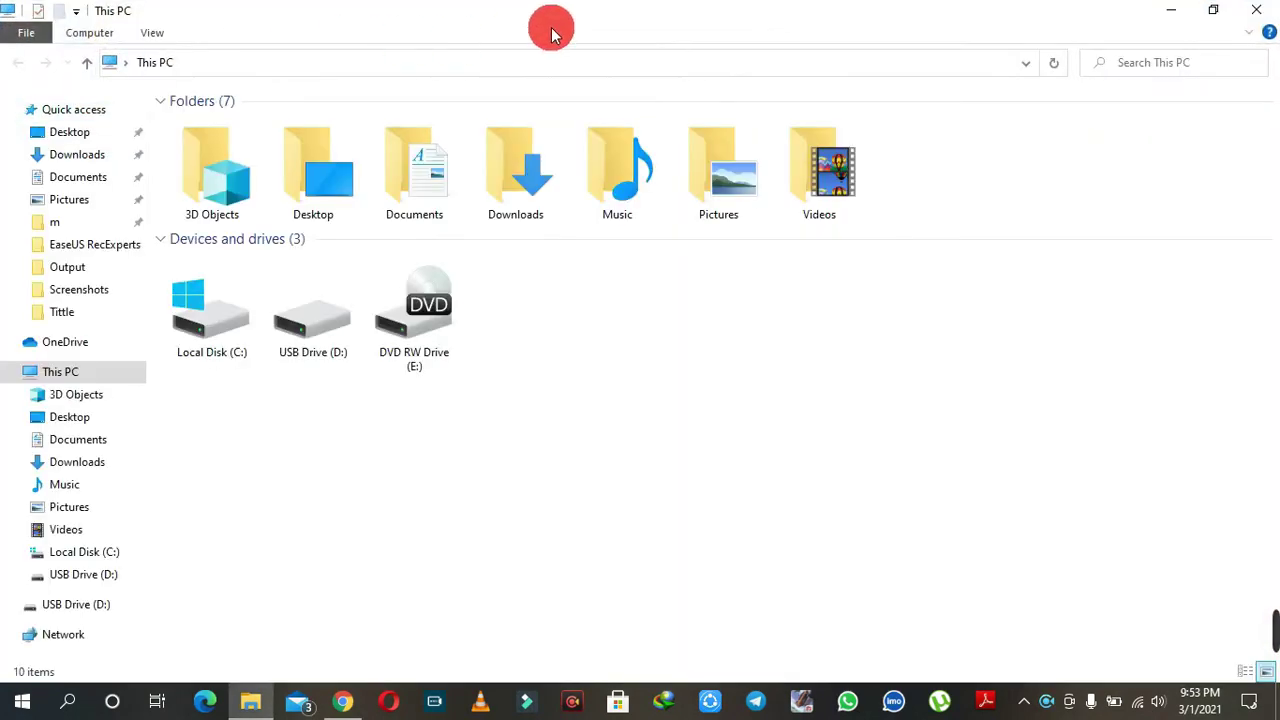
click(80, 154)
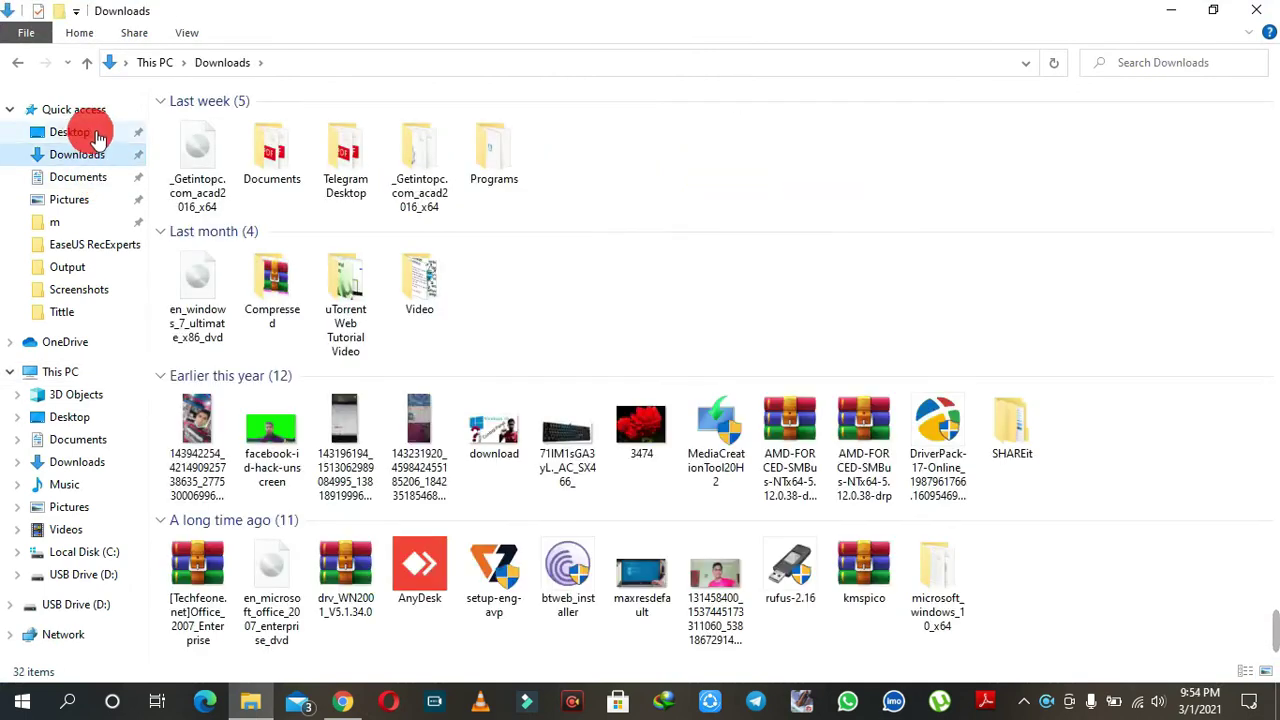
click(693, 575)
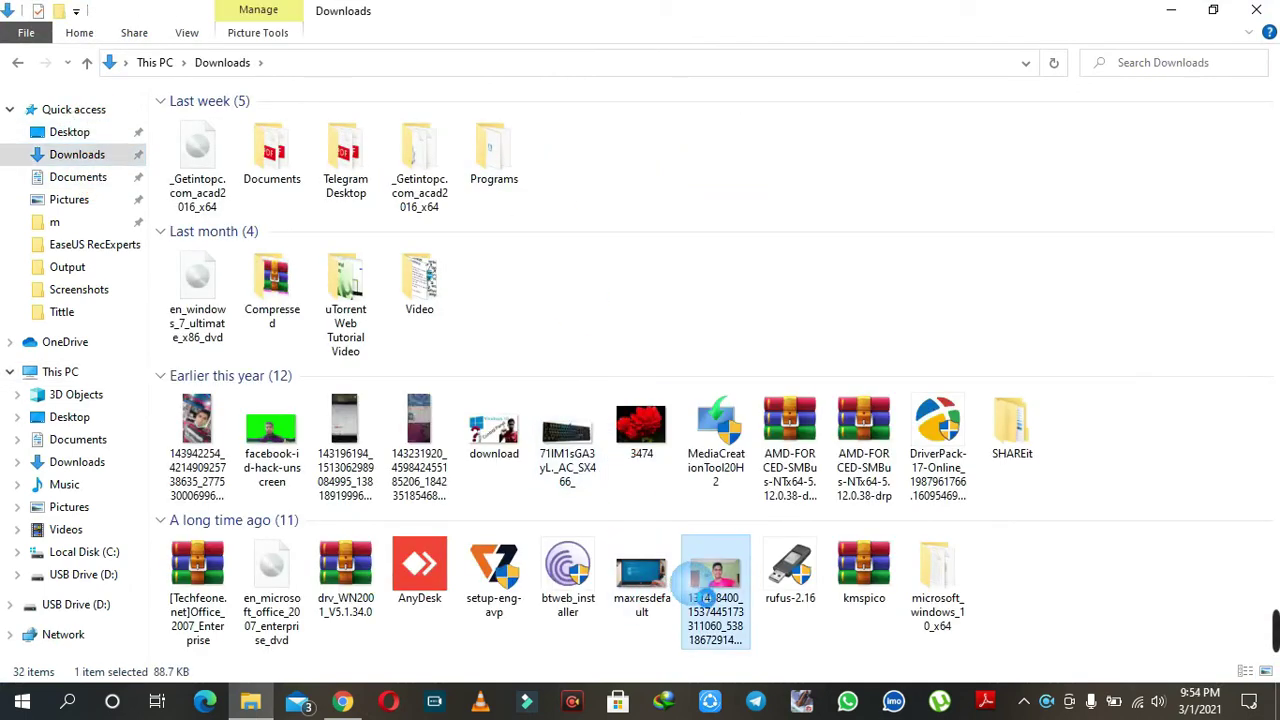
right_click(697, 583)
mouse_move(886, 365)
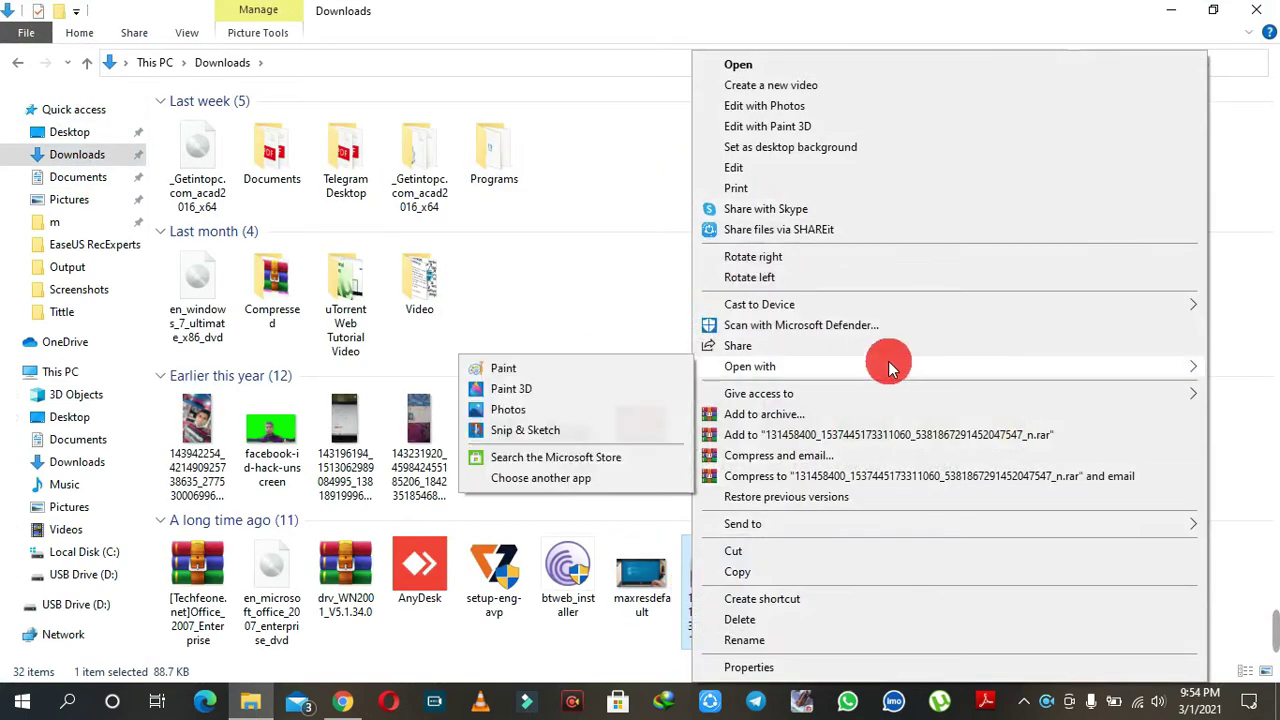
click(578, 368)
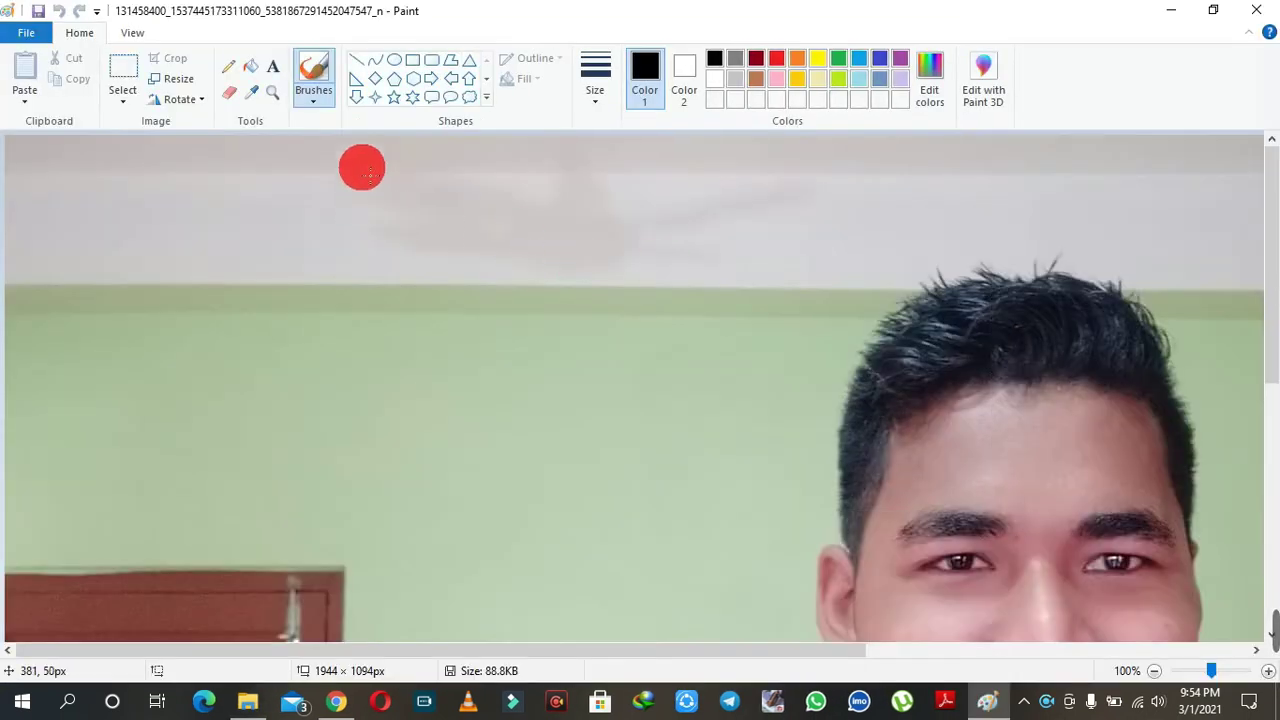
Crop the photo to a rectangle of about 653 × 737 px around the head
click(1195, 670)
click(1179, 672)
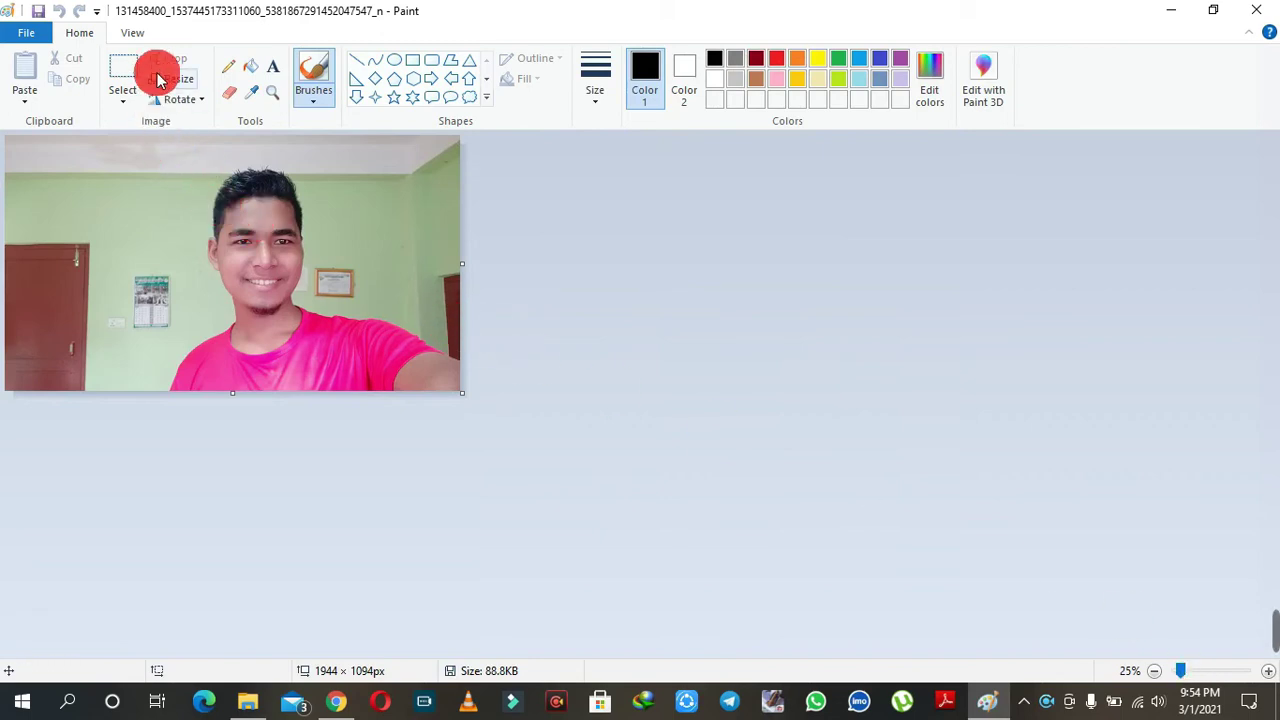
click(127, 72)
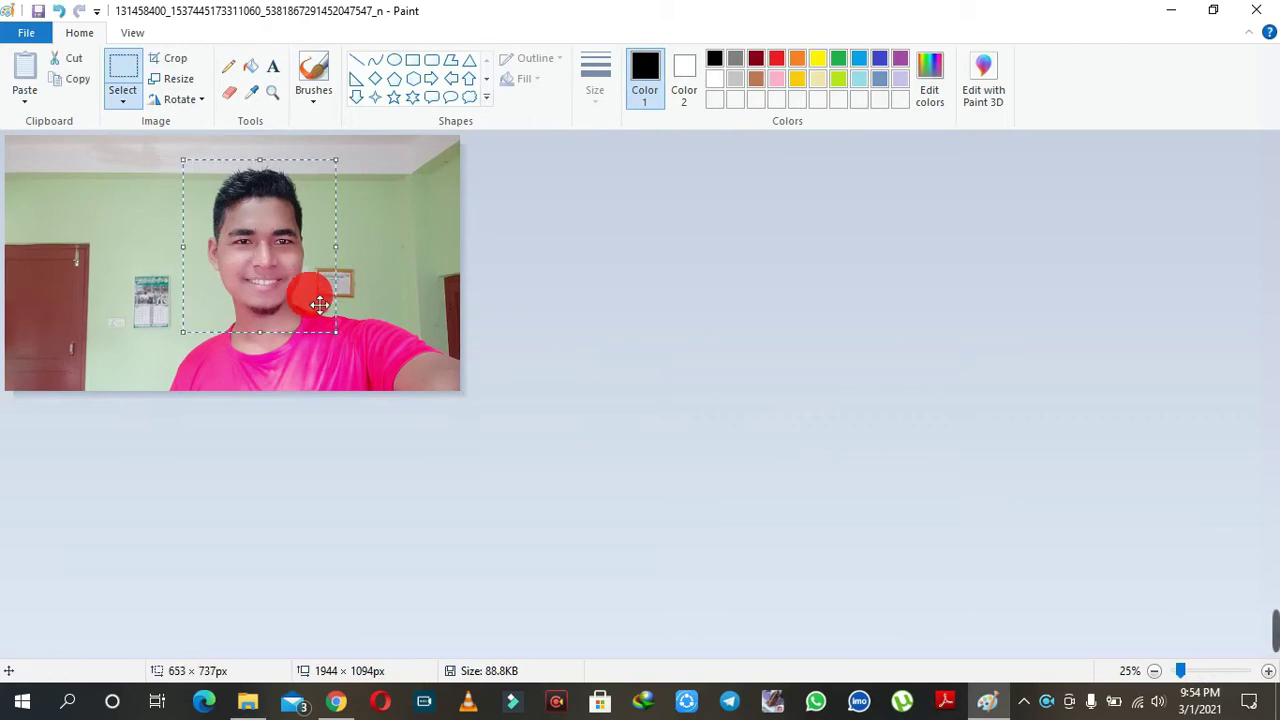
click(176, 60)
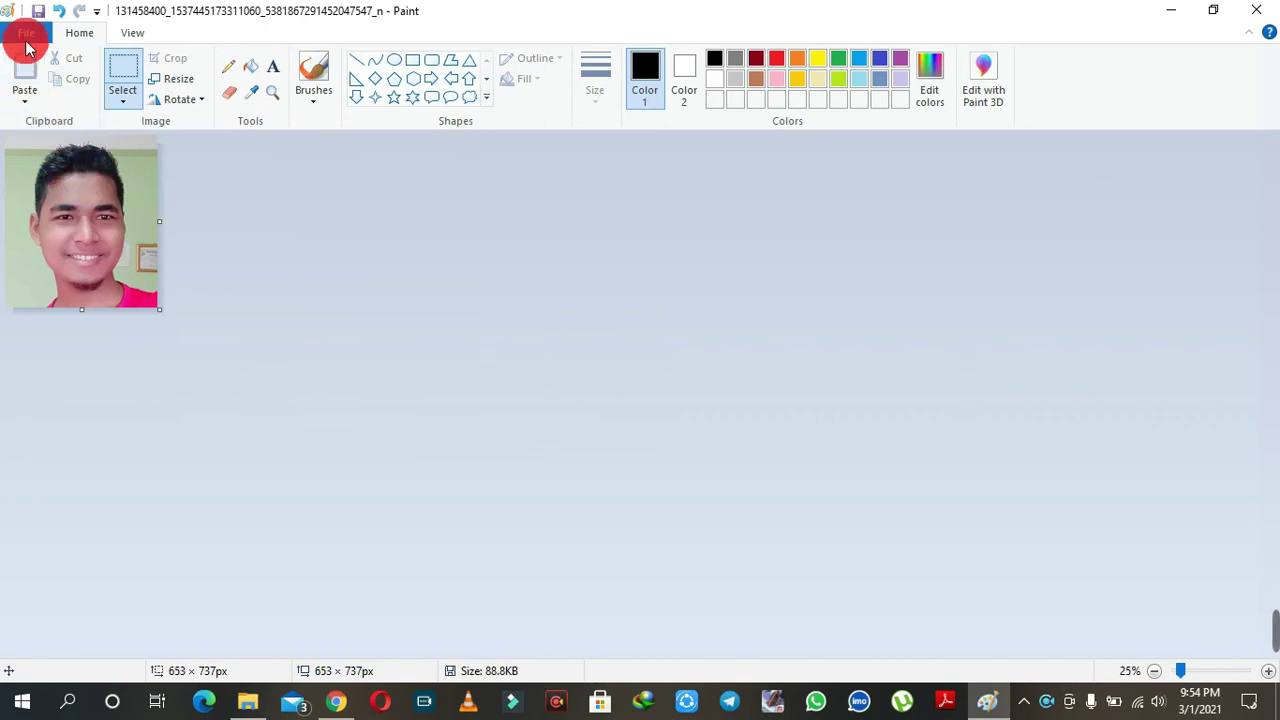
Save the cropped photo to the Desktop as a 24-bit Bitmap named jay
click(25, 38)
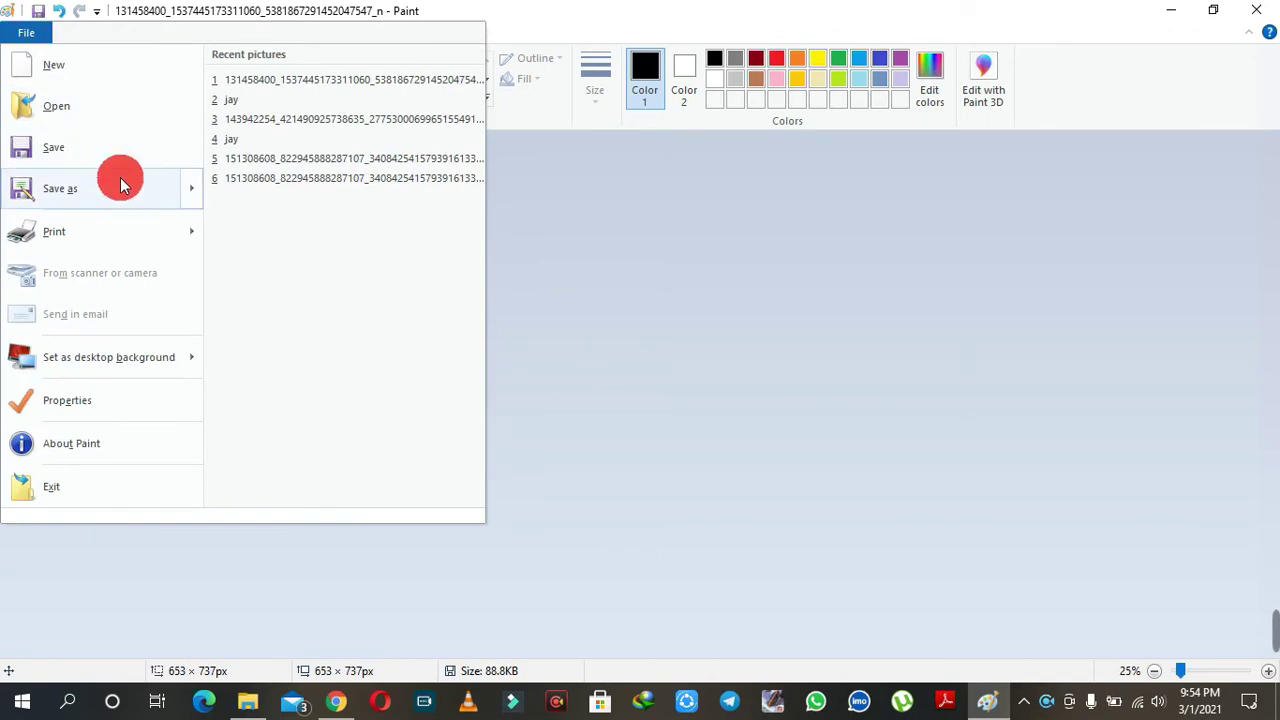
mouse_move(119, 183)
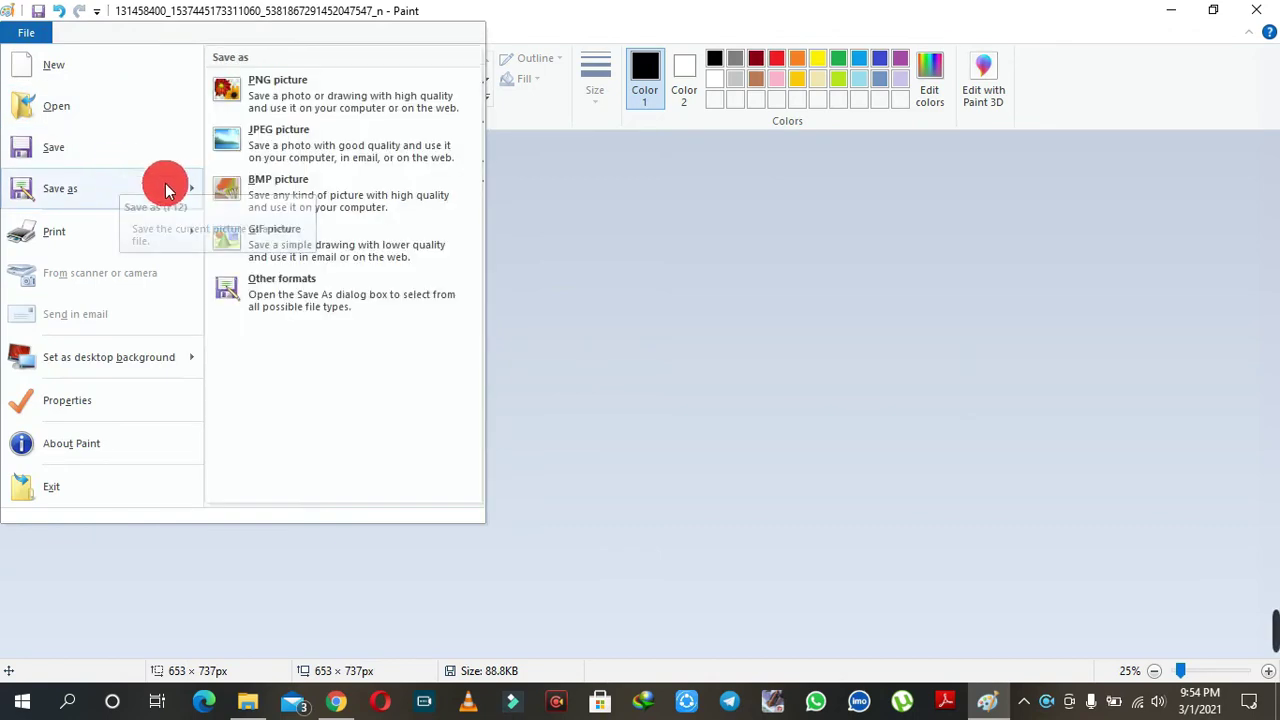
click(255, 195)
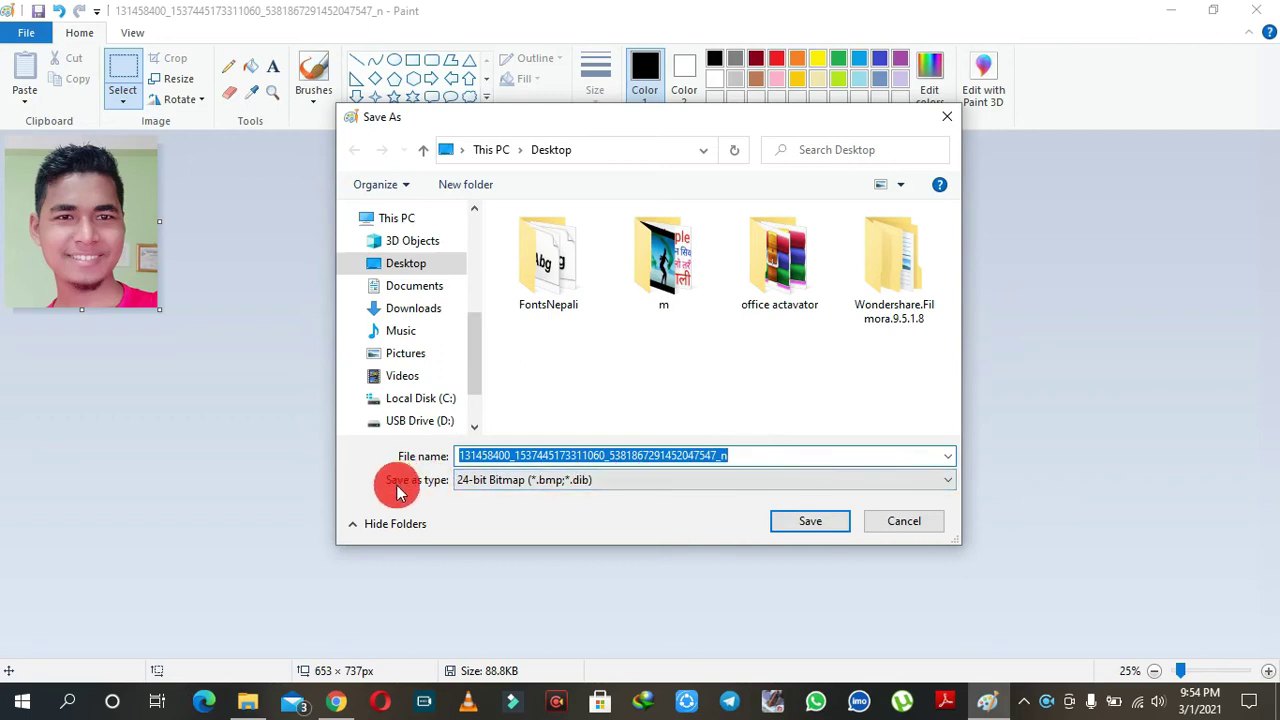
click(608, 486)
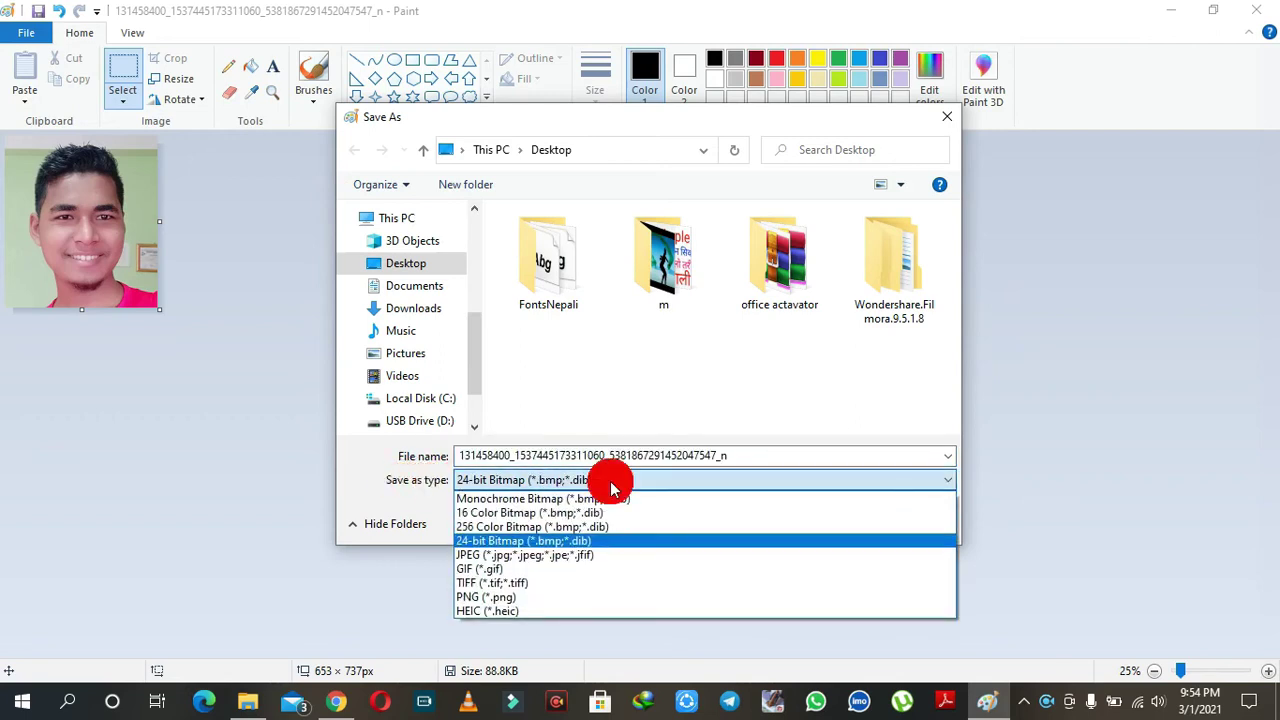
click(611, 483)
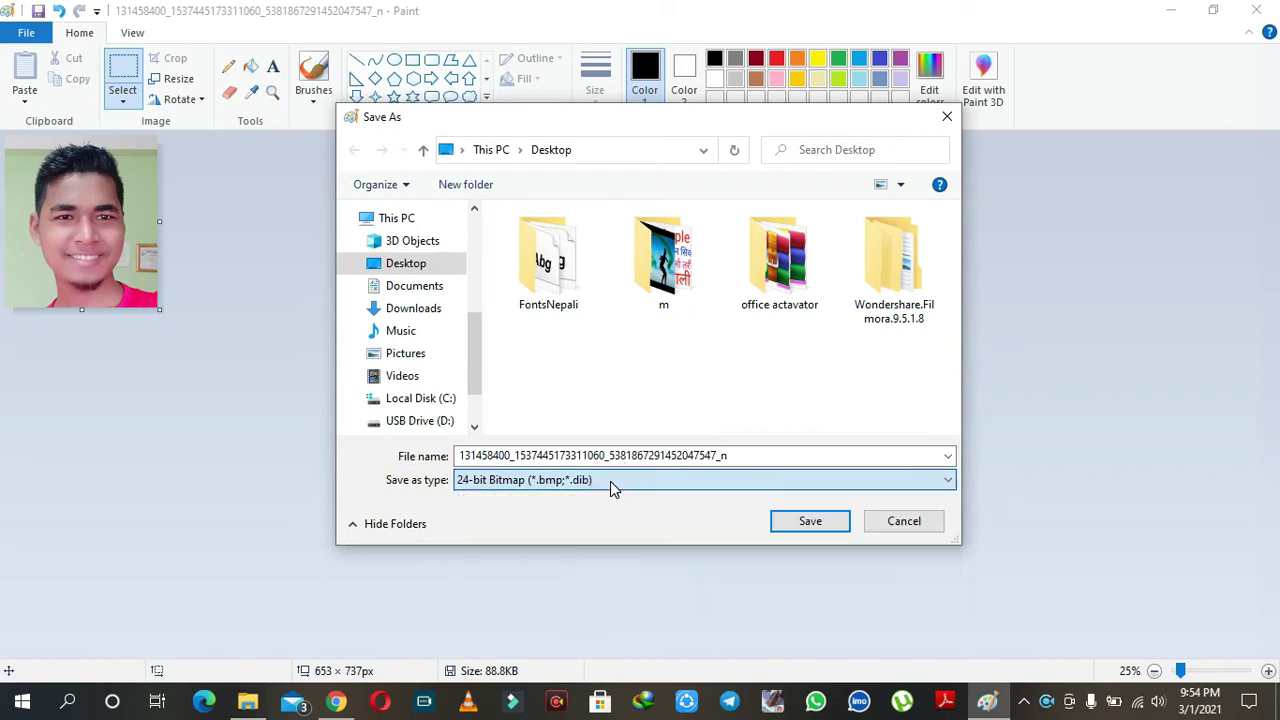
double_click(643, 455)
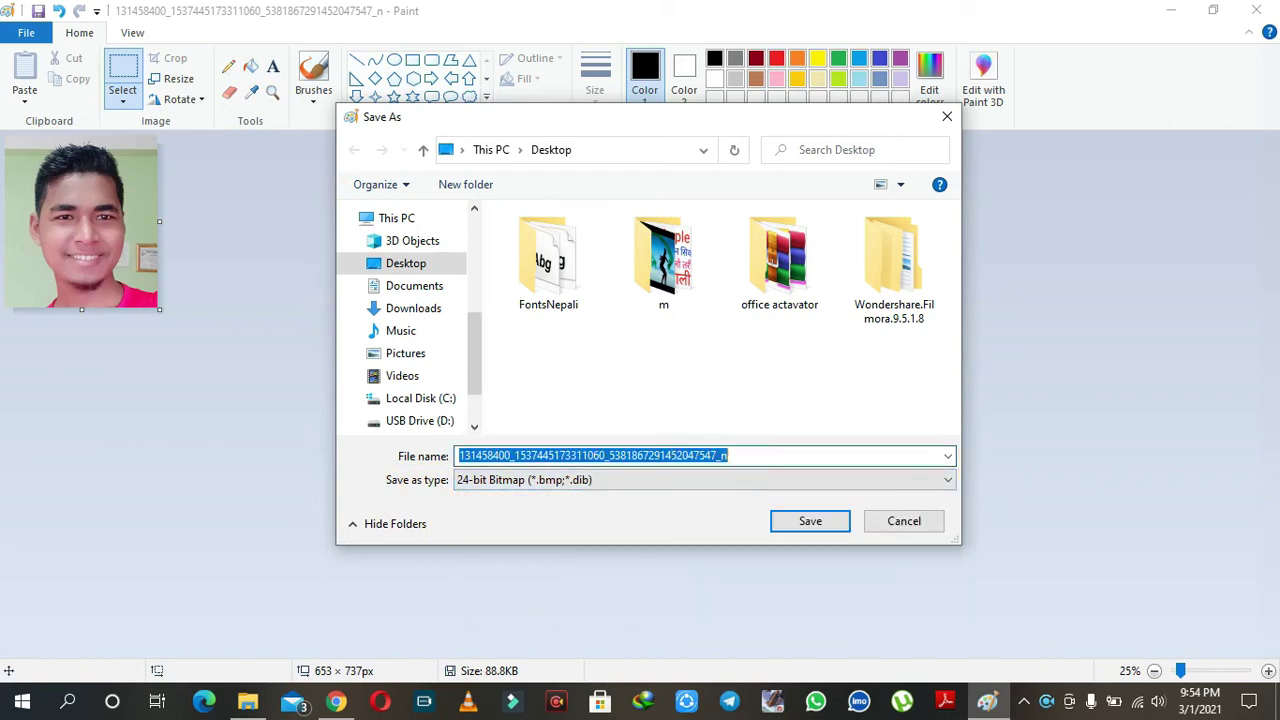
key(BackSpace)
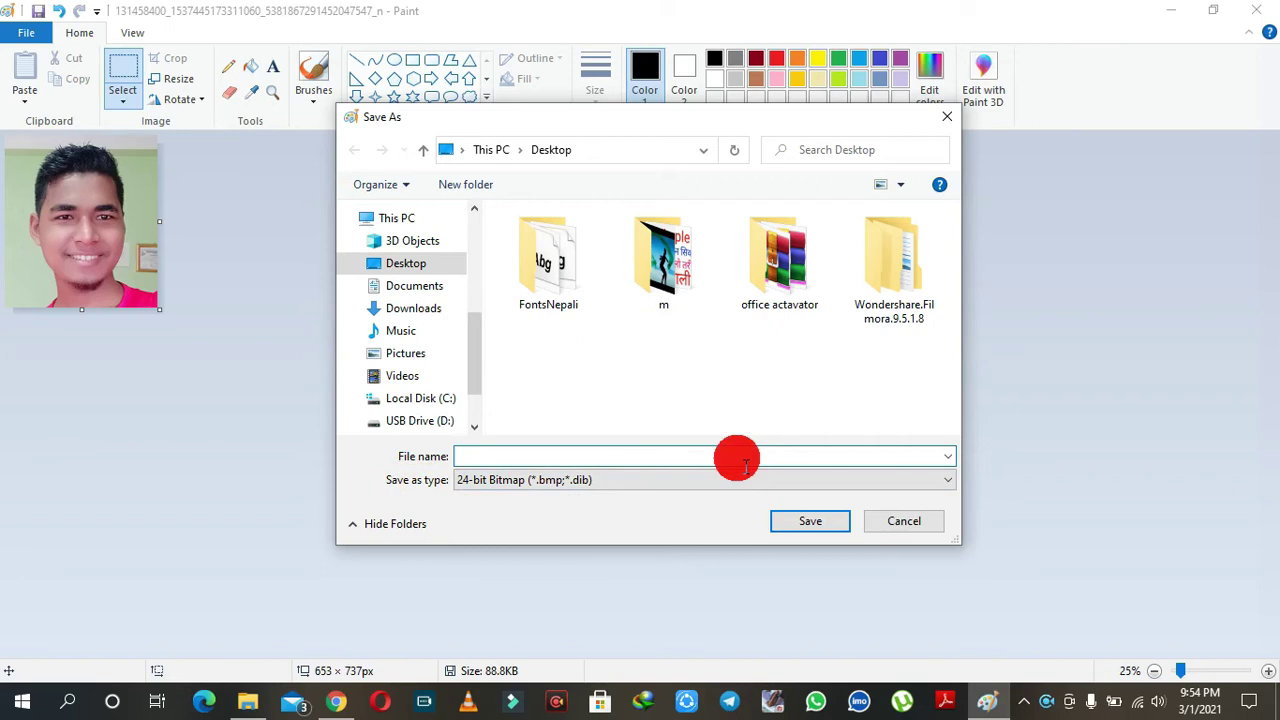
text(jay)
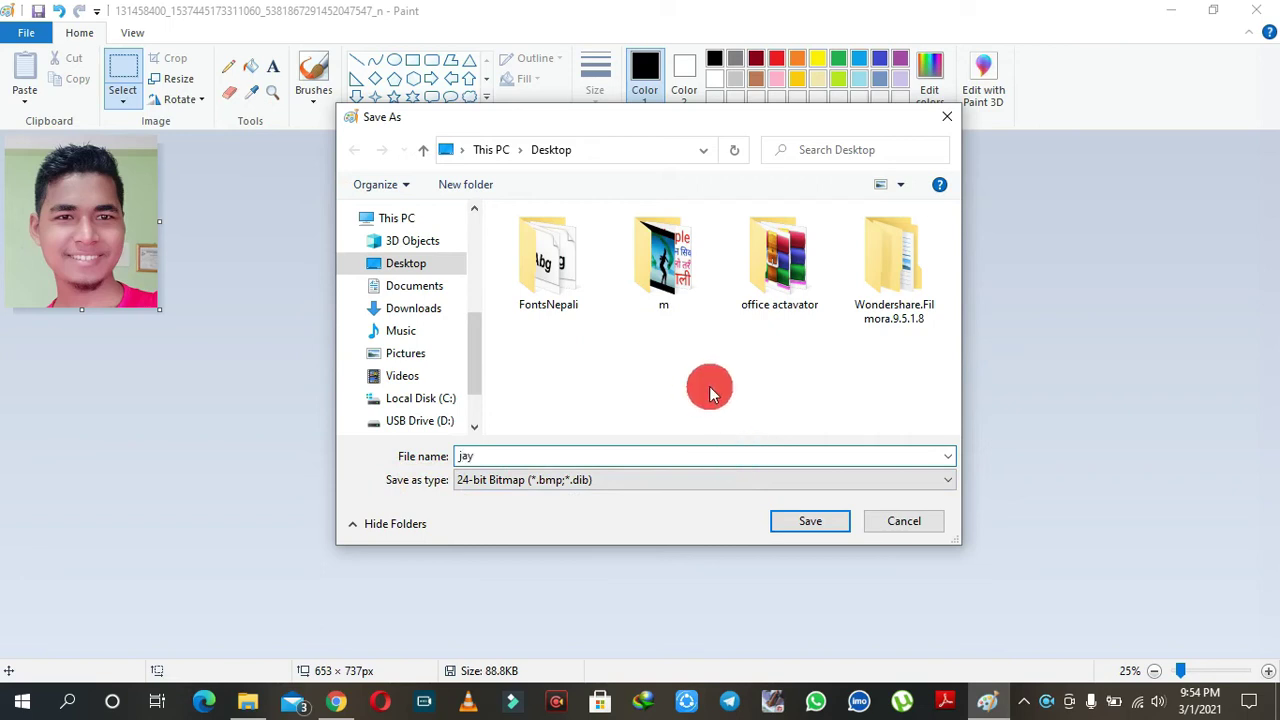
click(375, 264)
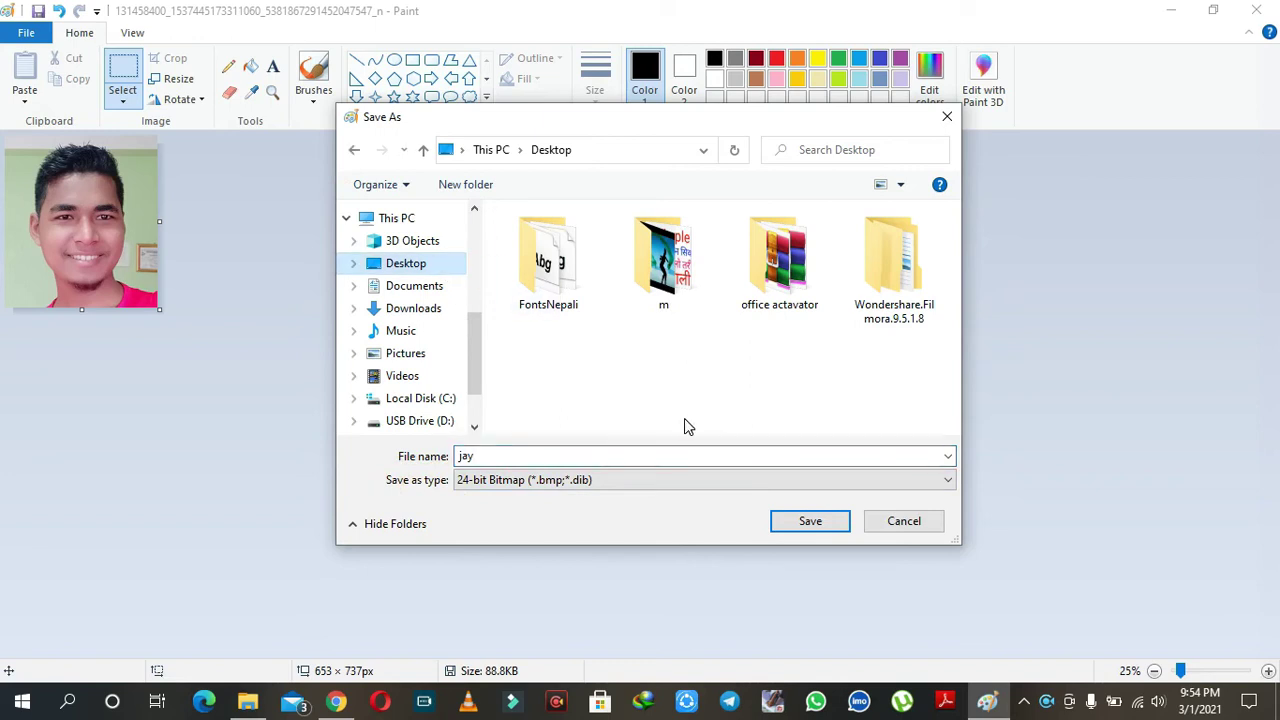
click(786, 527)
Close Paint and the Downloads window and move the jay picture to an open area of the desktop
click(1170, 10)
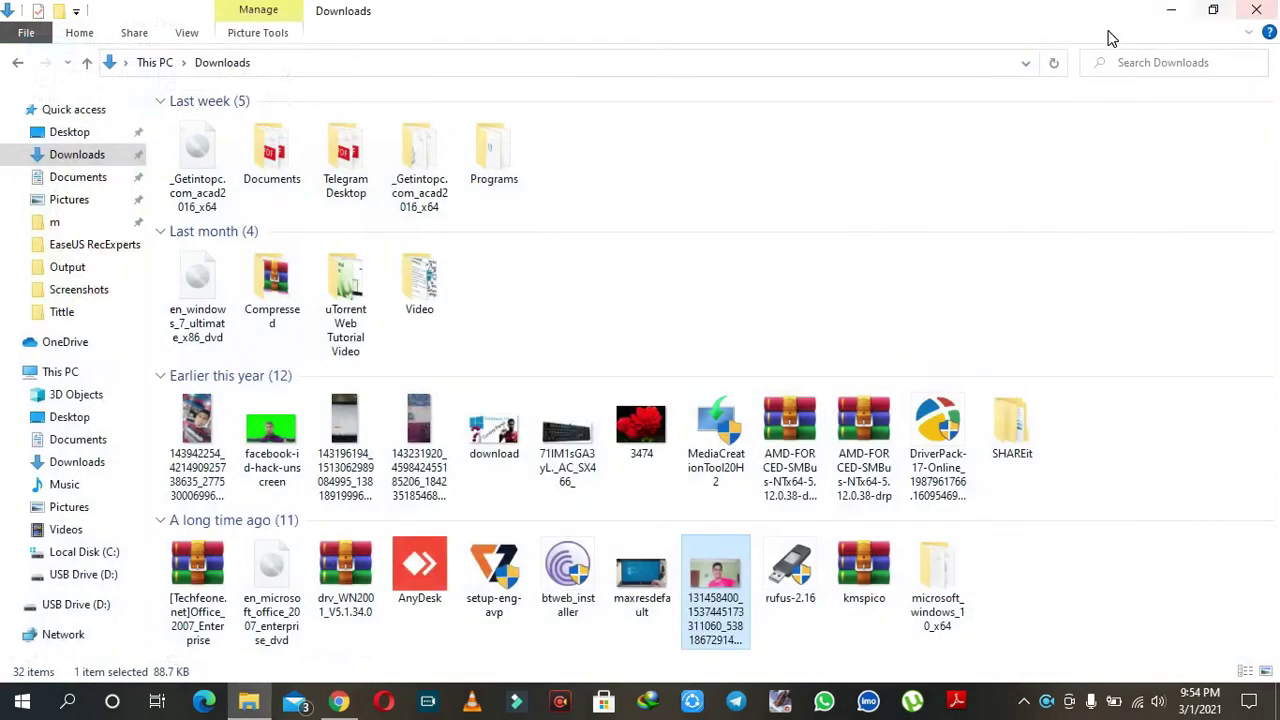
click(1173, 10)
right_click(630, 130)
click(723, 185)
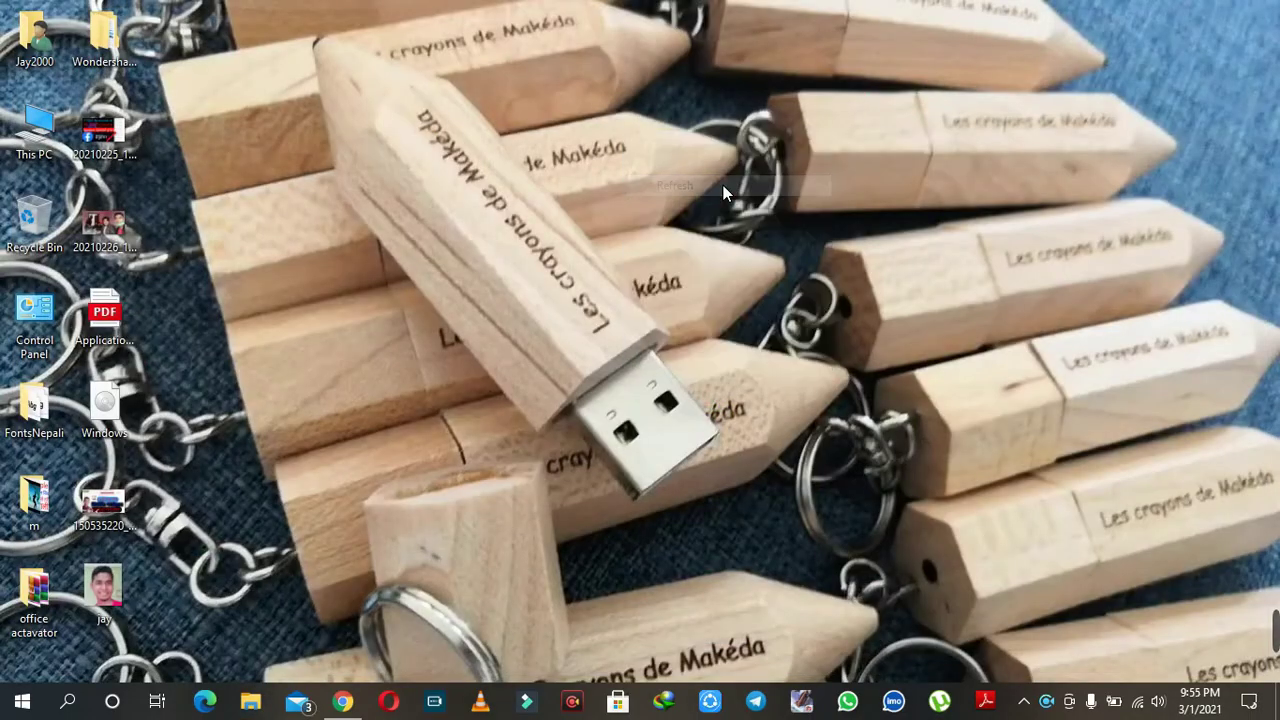
drag(103, 590, 367, 258)
right_click(554, 206)
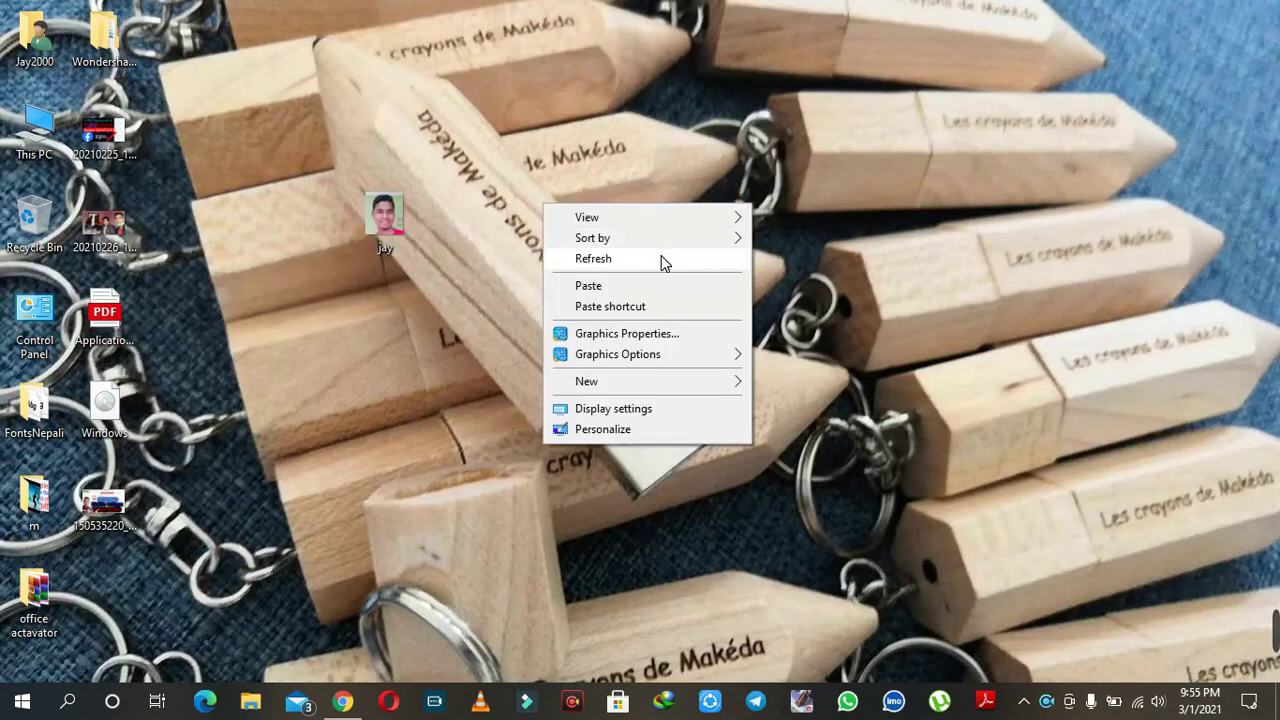
click(663, 260)
right_click(556, 226)
click(642, 282)
right_click(545, 142)
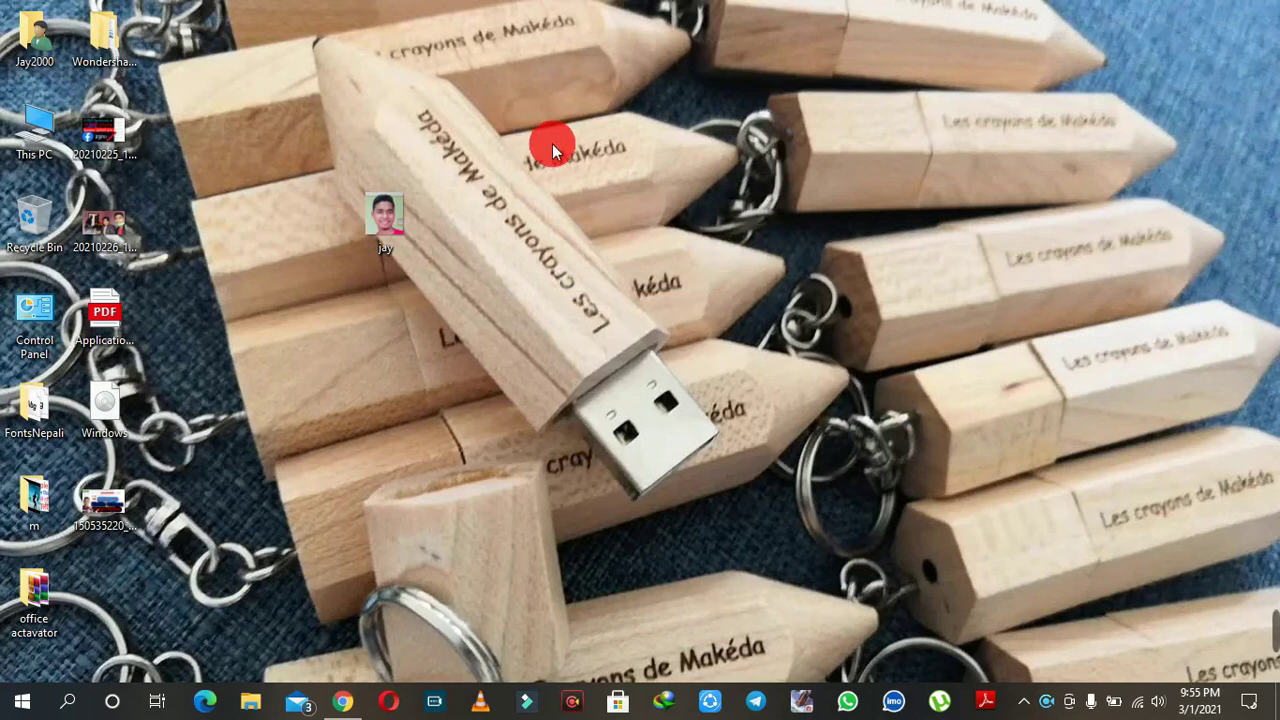
click(629, 196)
right_click(485, 250)
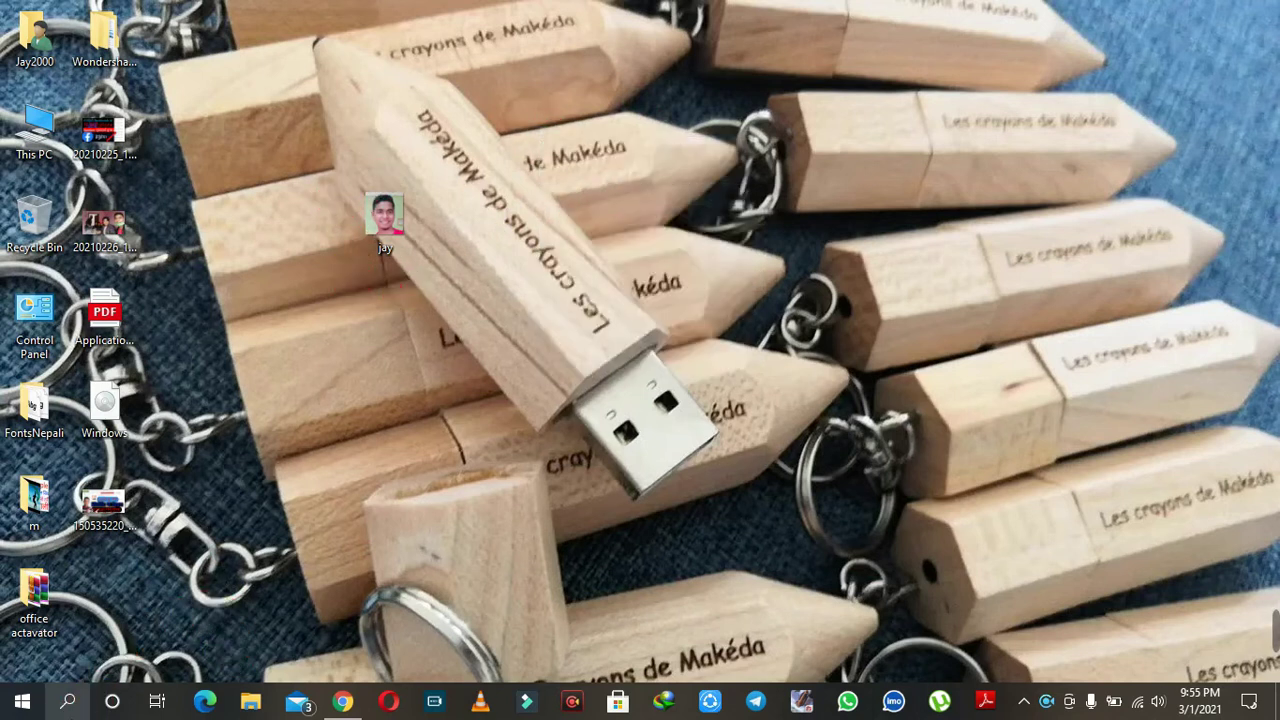
Search Windows for Notepad and open it in a maximized window with a blank document
click(68, 703)
text(n)
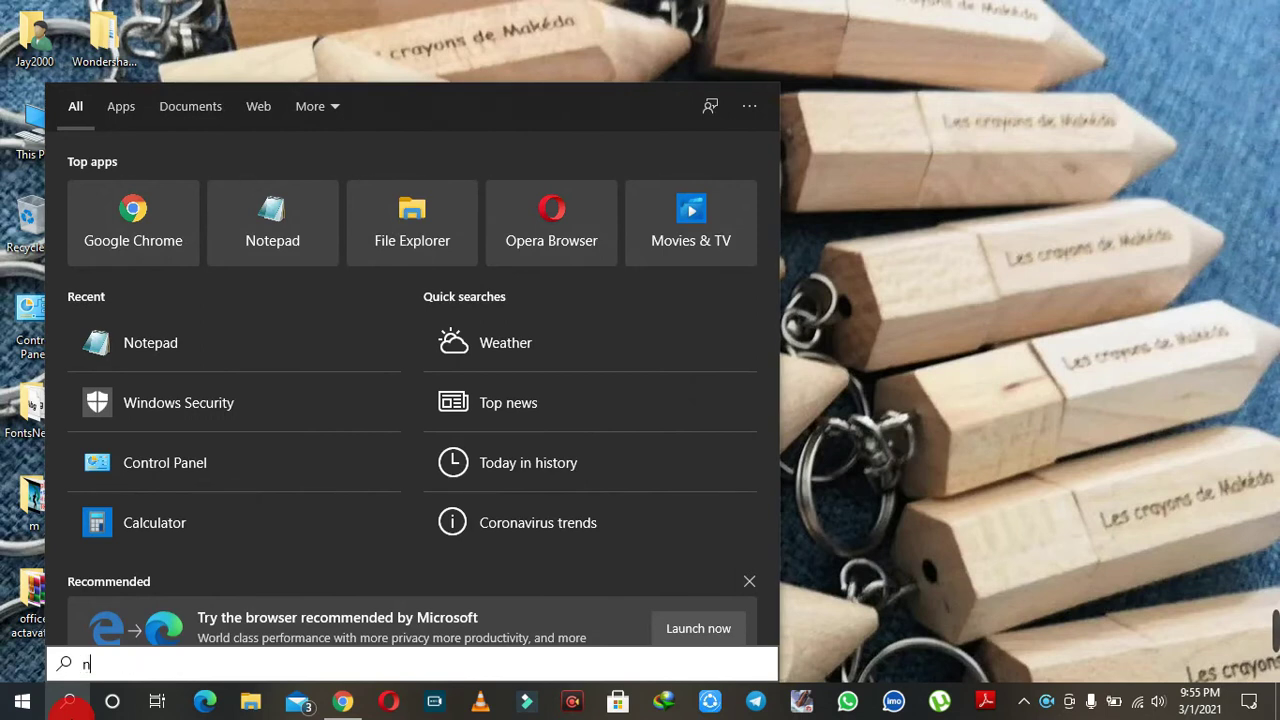
text(e)
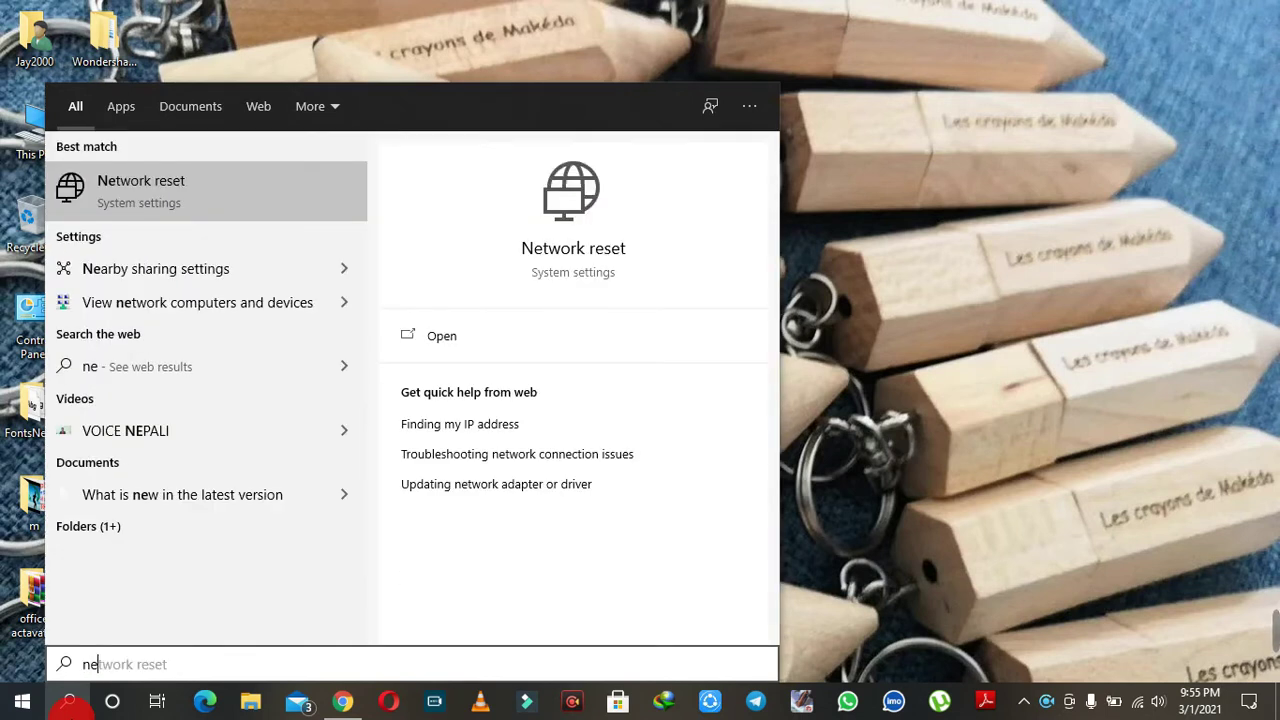
key(BackSpace)
text(o)
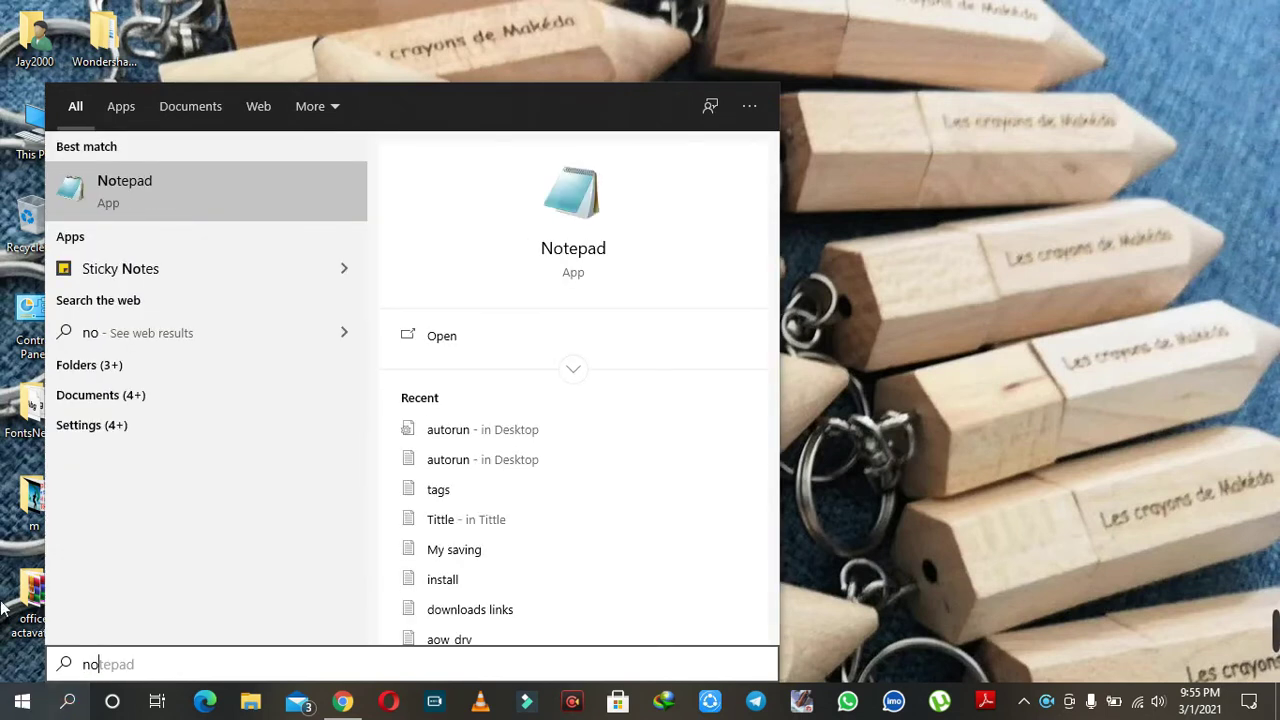
click(227, 205)
click(1184, 120)
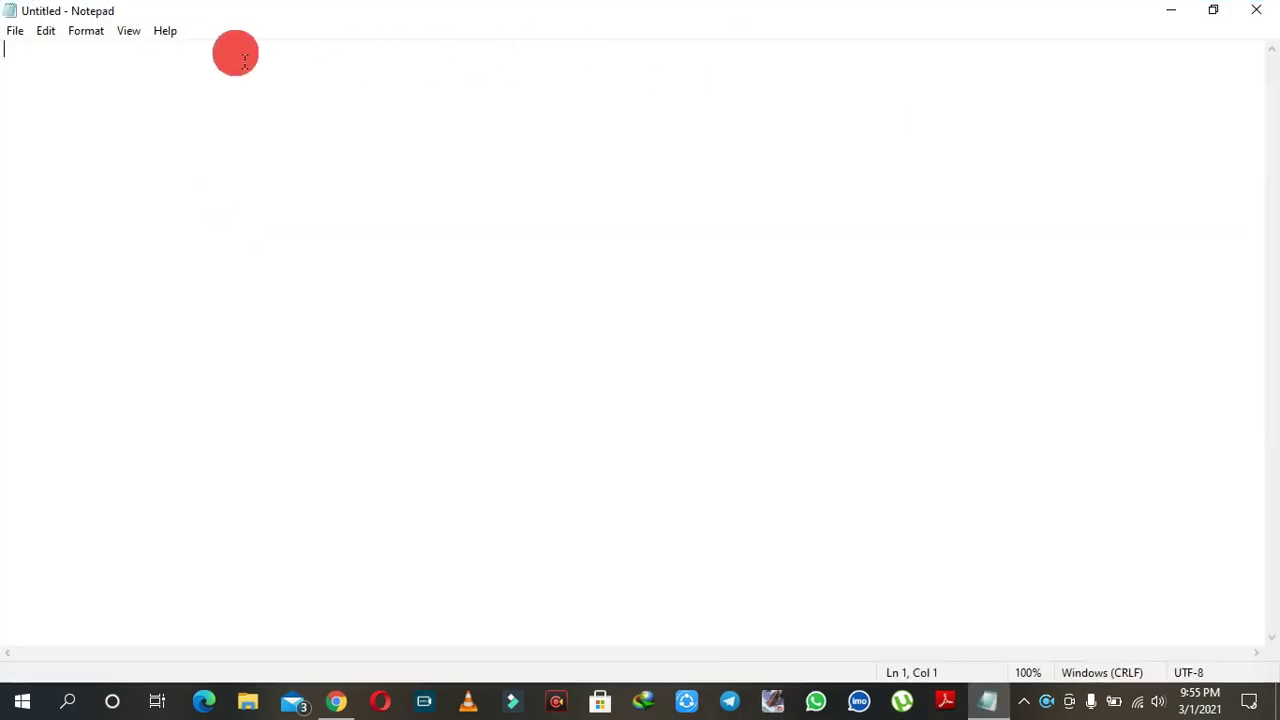
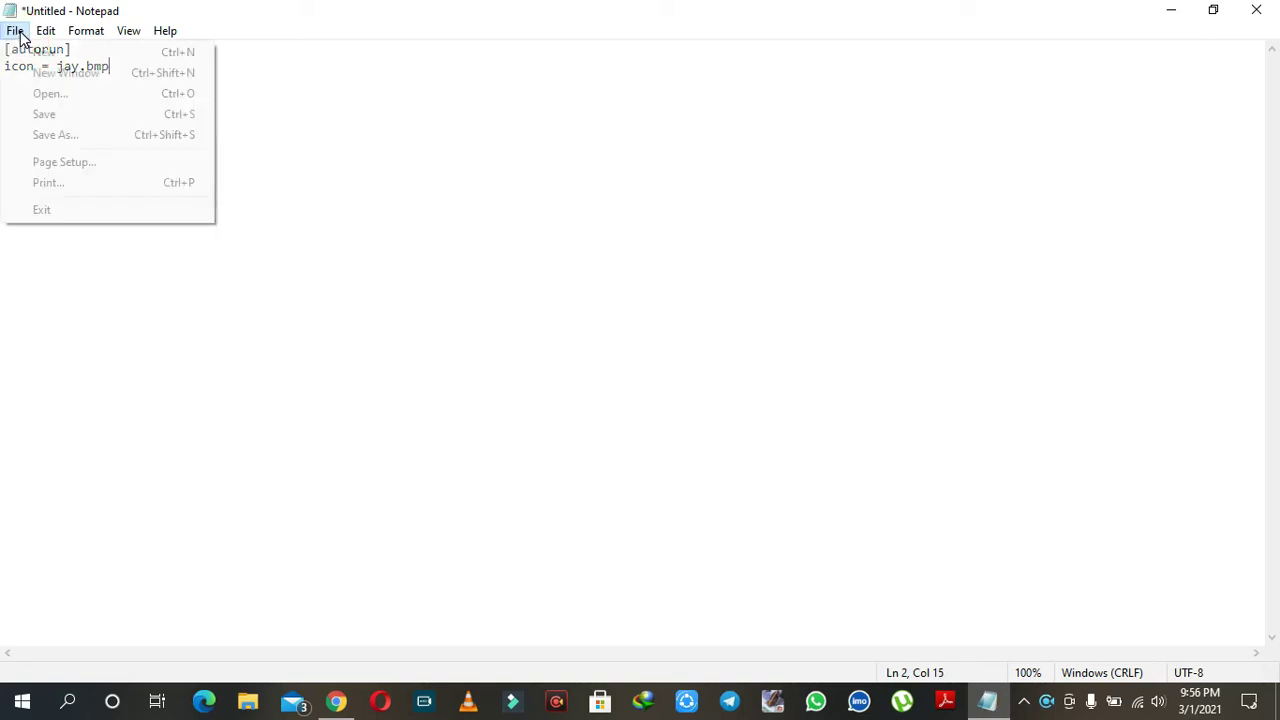
Save the document to the Desktop as a setup information file named autorun using the All Files type, and place it below the jay picture
click(56, 134)
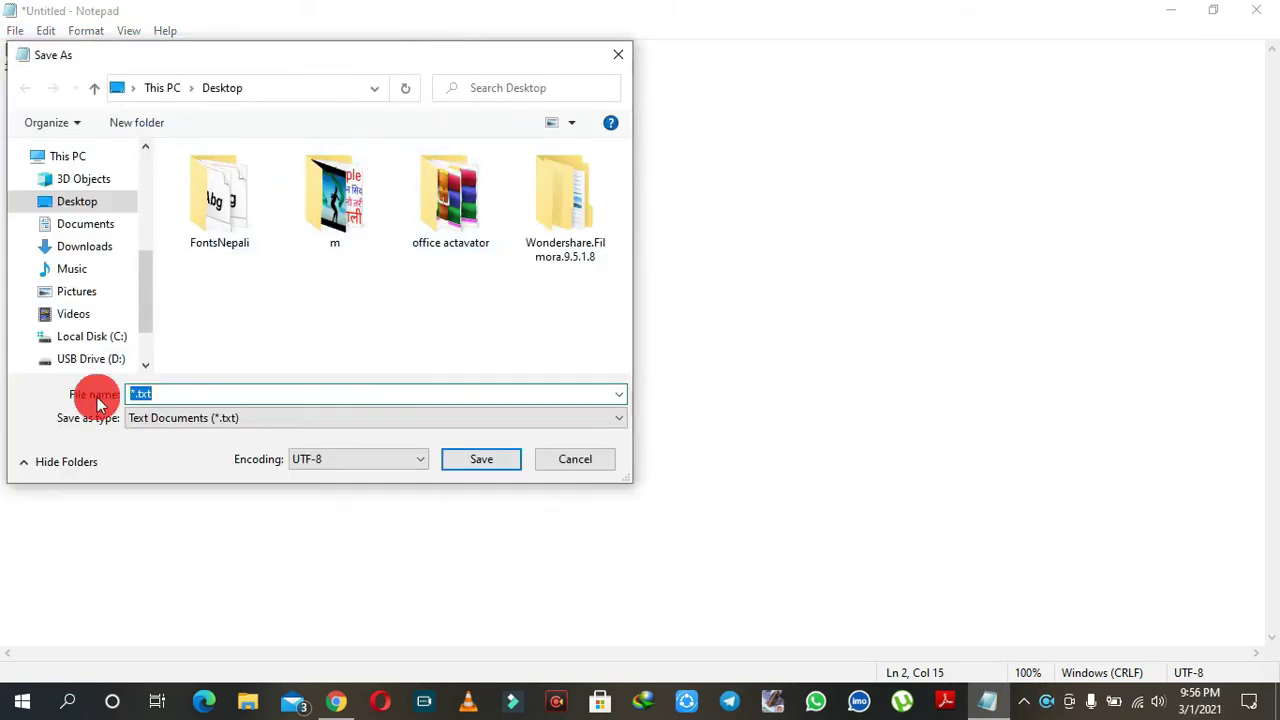
click(306, 419)
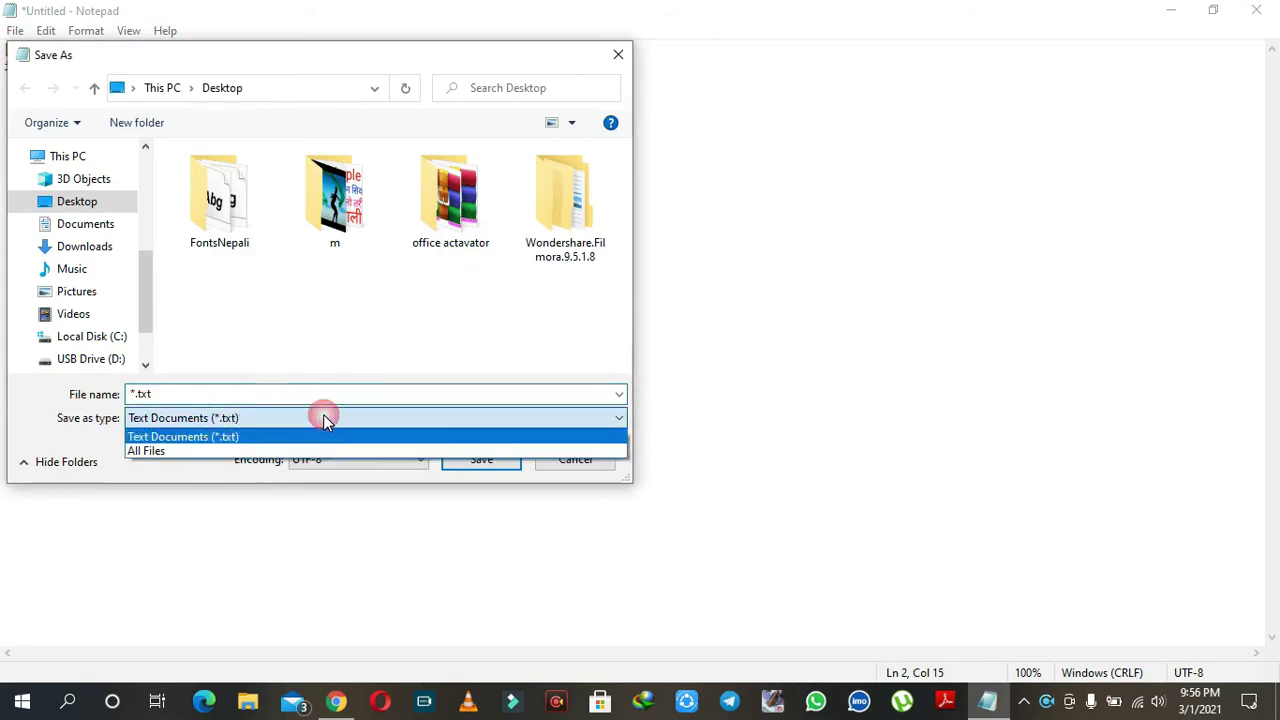
click(240, 452)
click(185, 398)
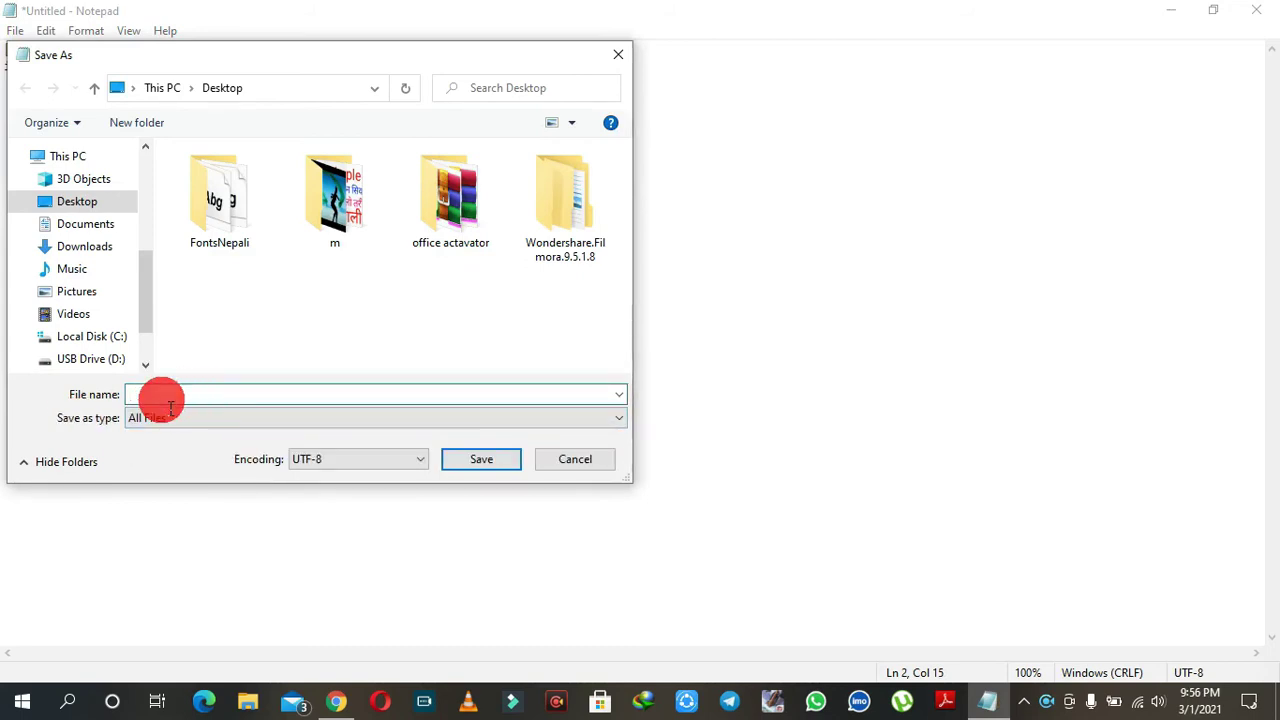
text(au)
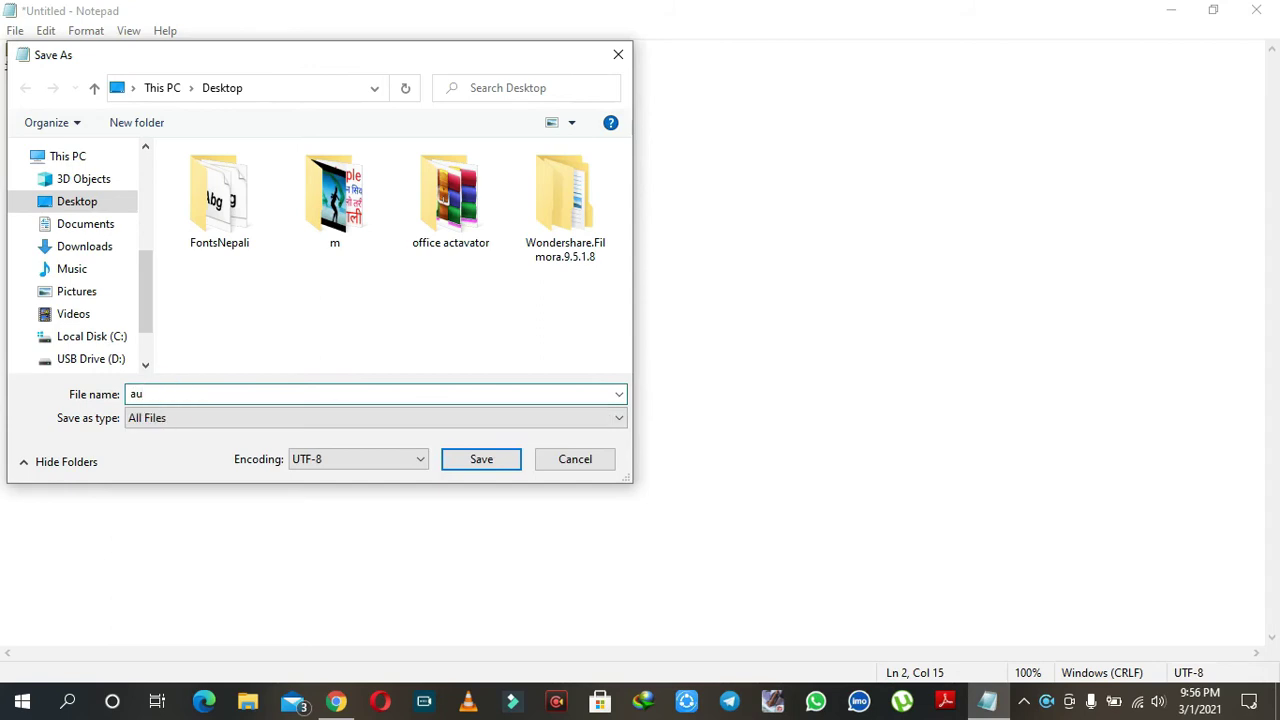
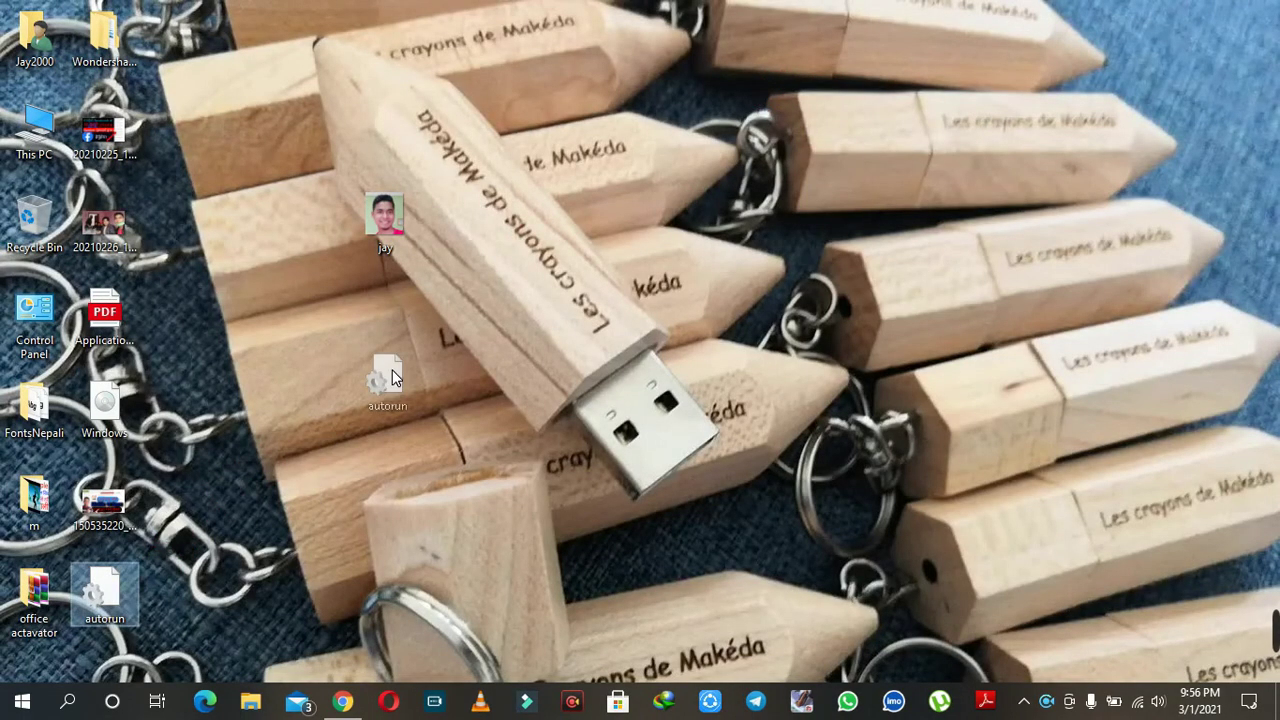
drag(373, 321, 373, 320)
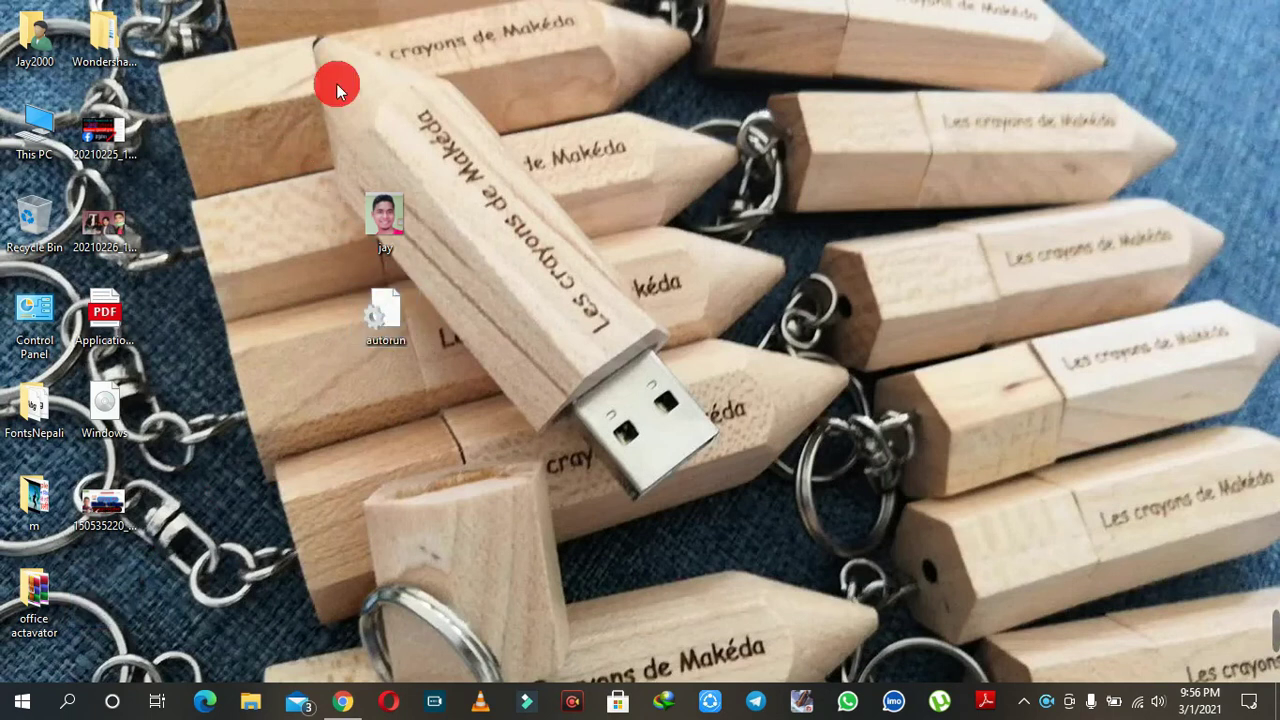
Copy the jay picture and the autorun file from the desktop into USB Drive (D:), close the drive window and refresh the desktop
drag(332, 228, 430, 405)
right_click(385, 315)
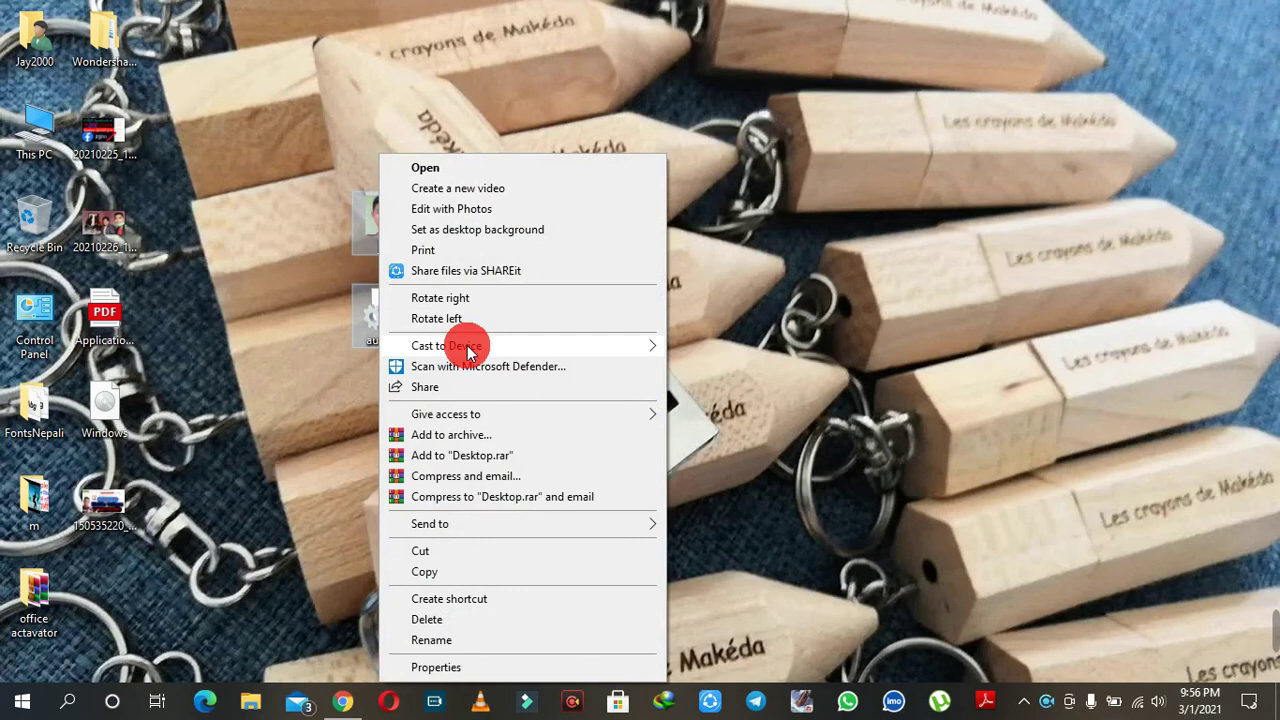
click(466, 572)
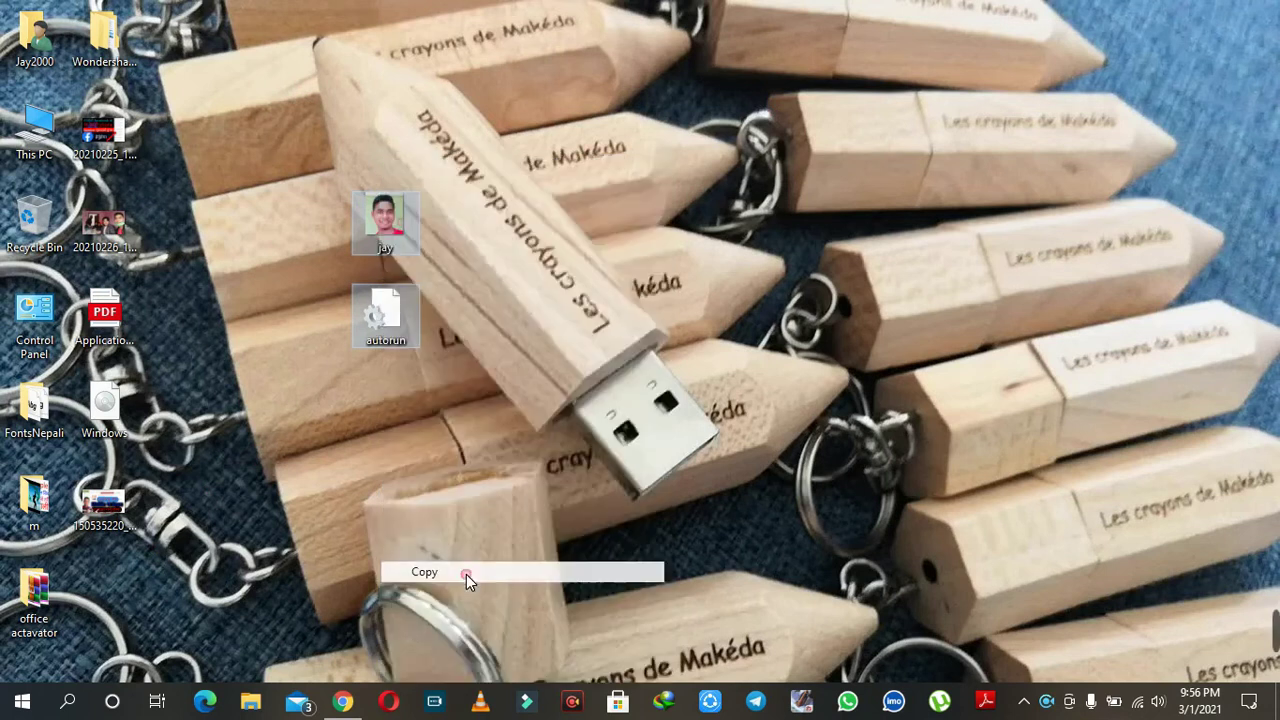
double_click(38, 135)
double_click(289, 303)
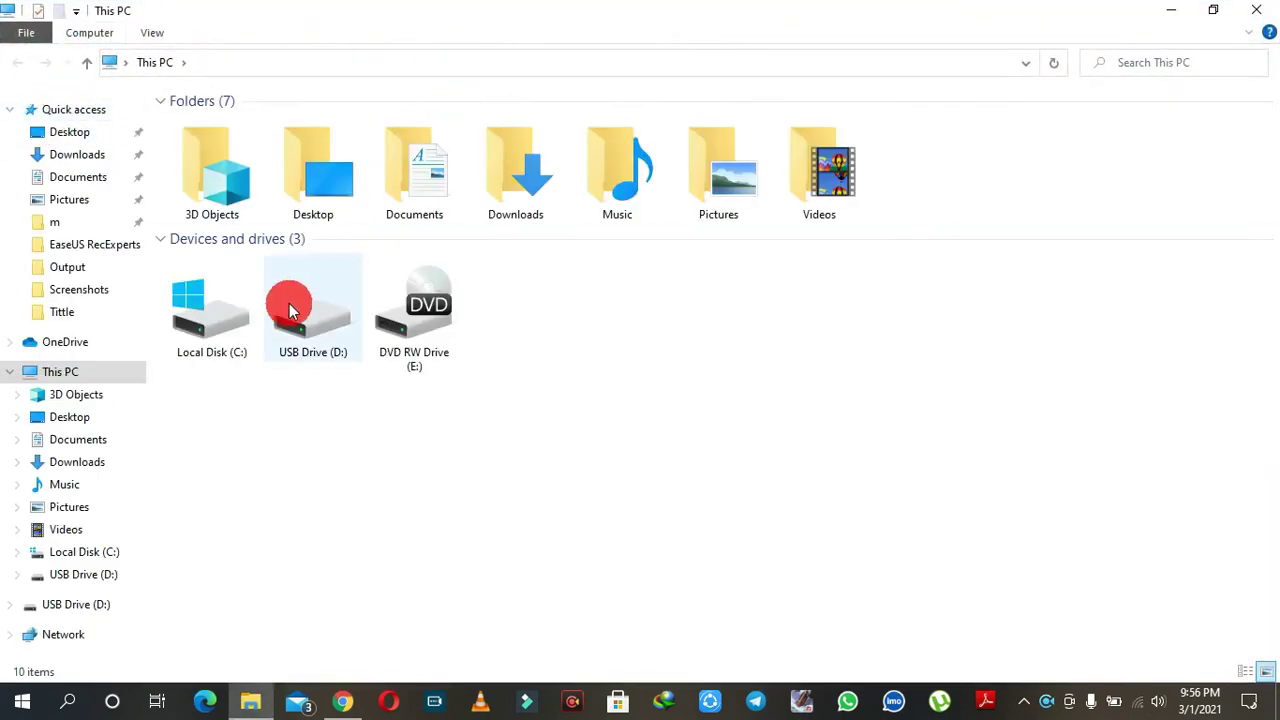
right_click(354, 194)
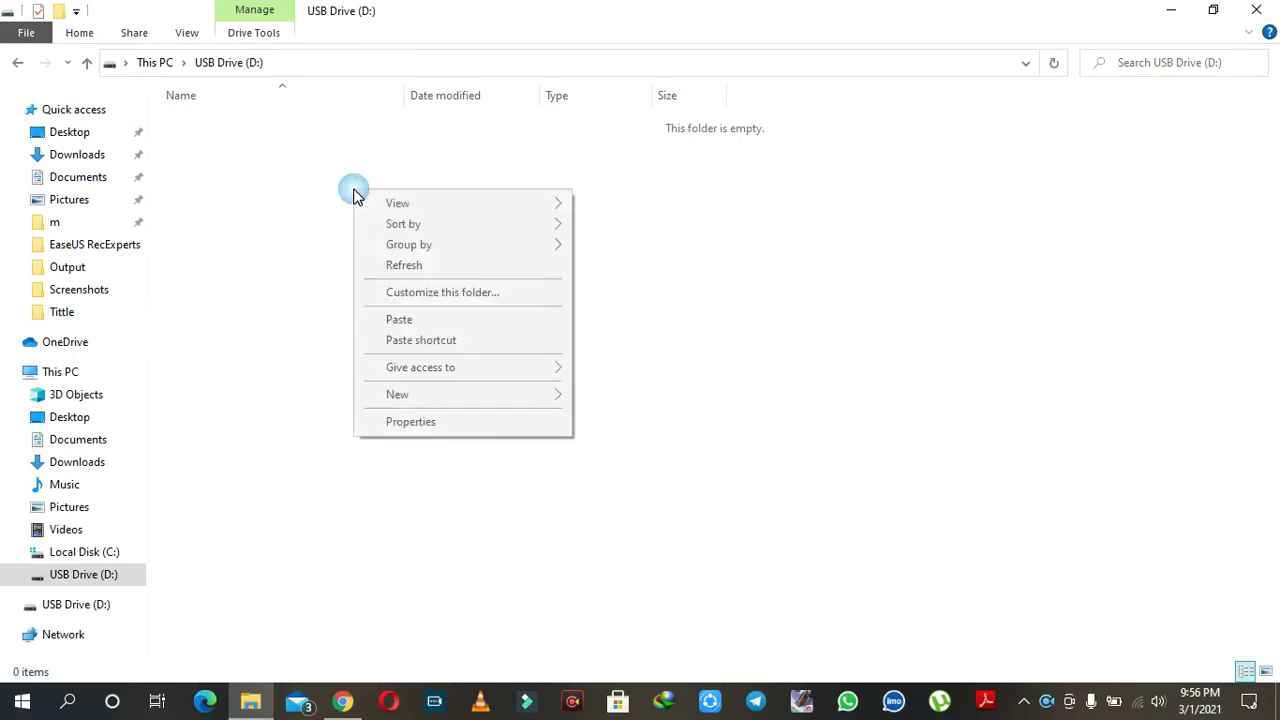
click(448, 322)
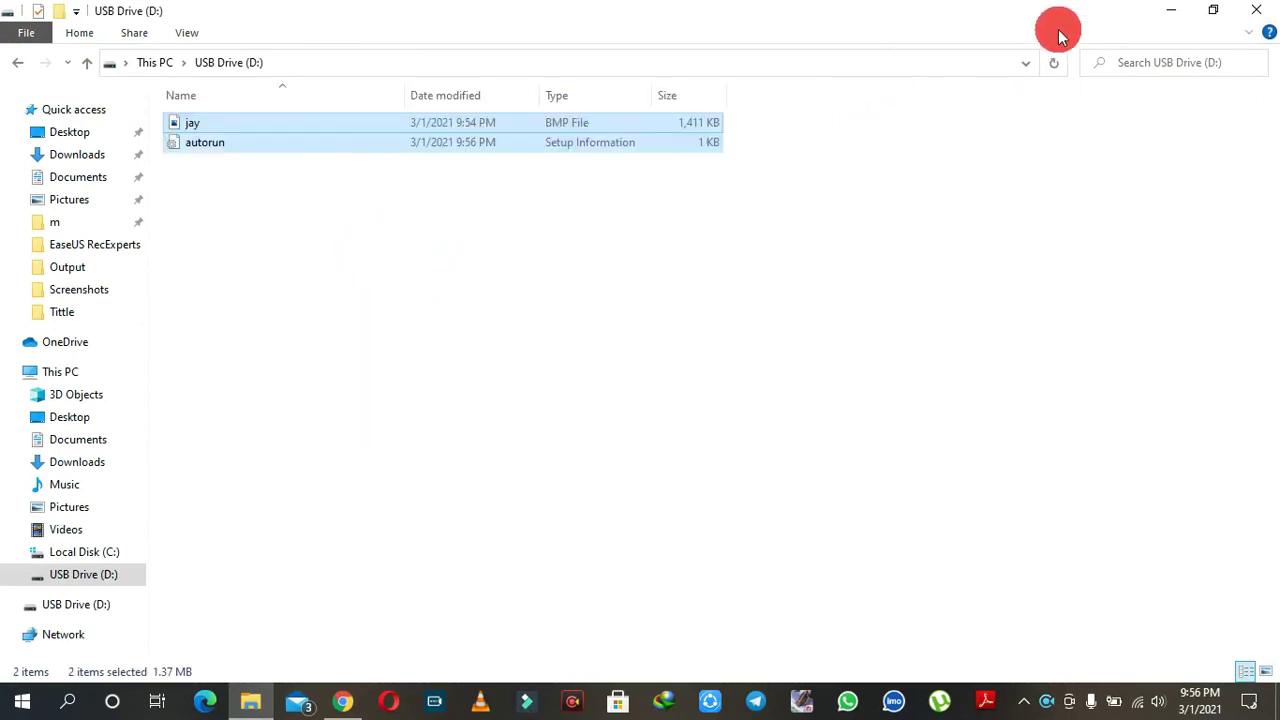
click(1256, 10)
right_click(920, 72)
click(1046, 117)
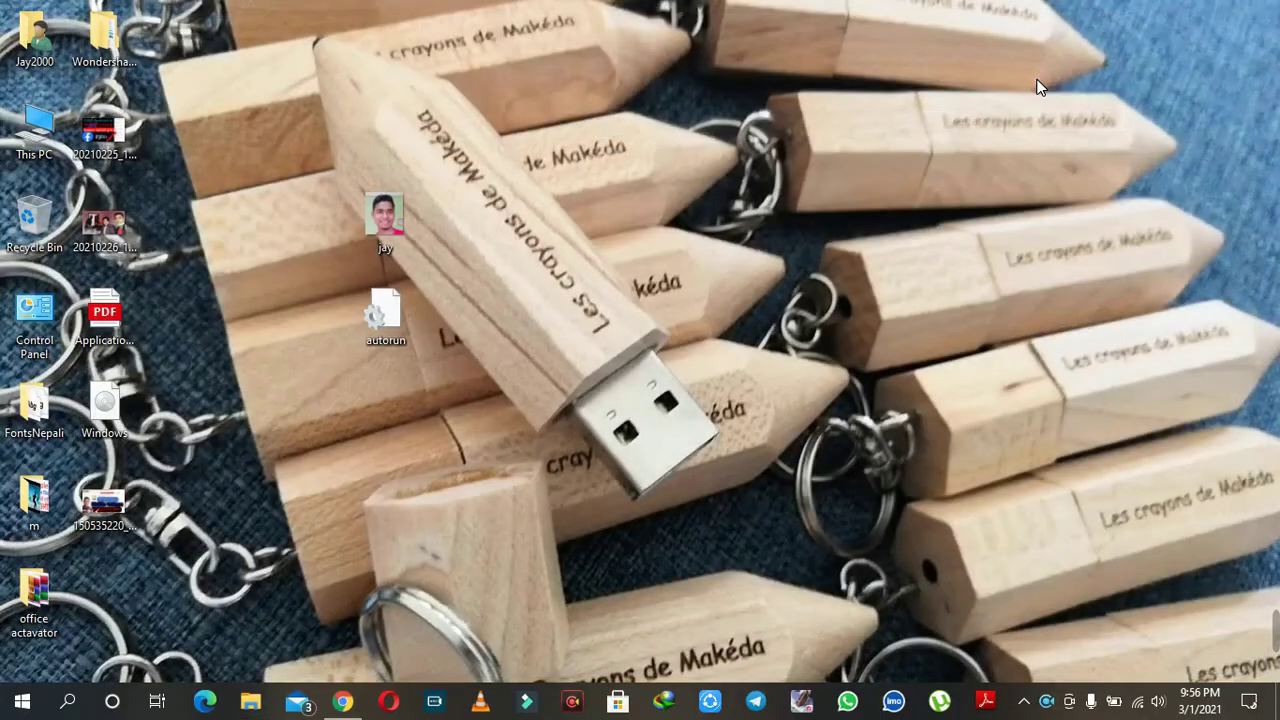
Safely eject the USB drive, check the drives listed under This PC and close the window
click(1024, 704)
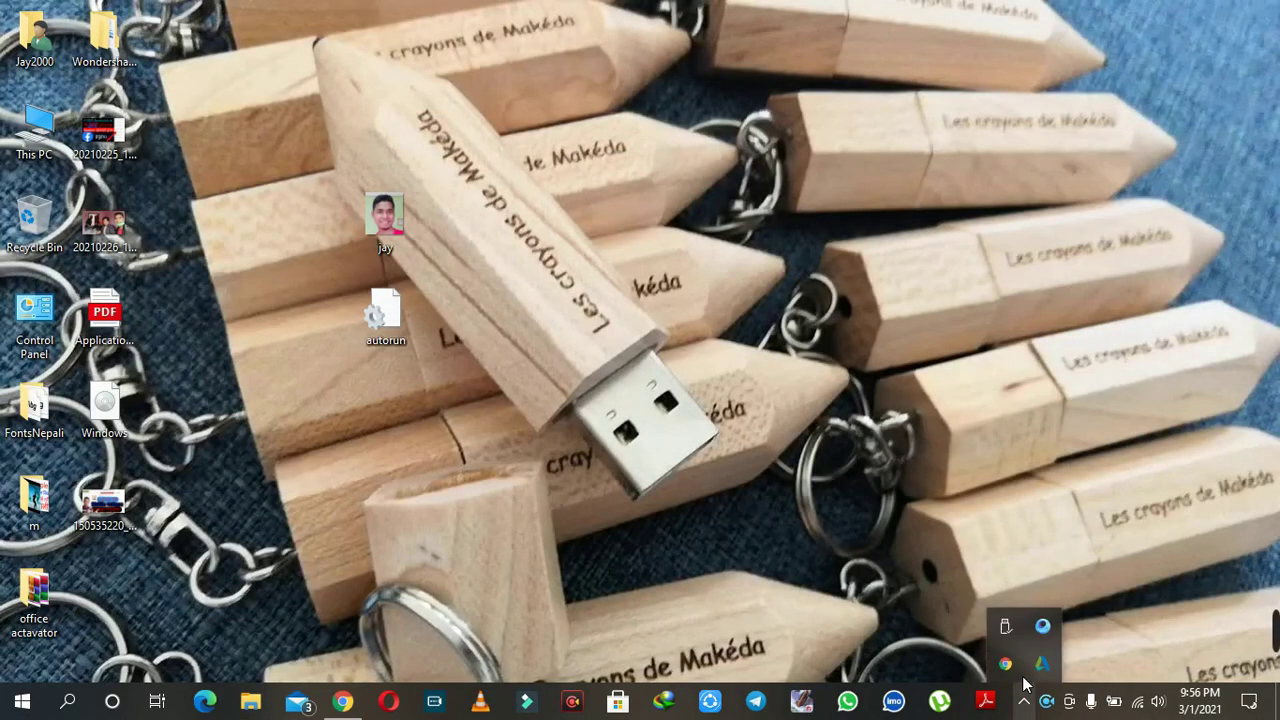
click(1006, 626)
click(1080, 592)
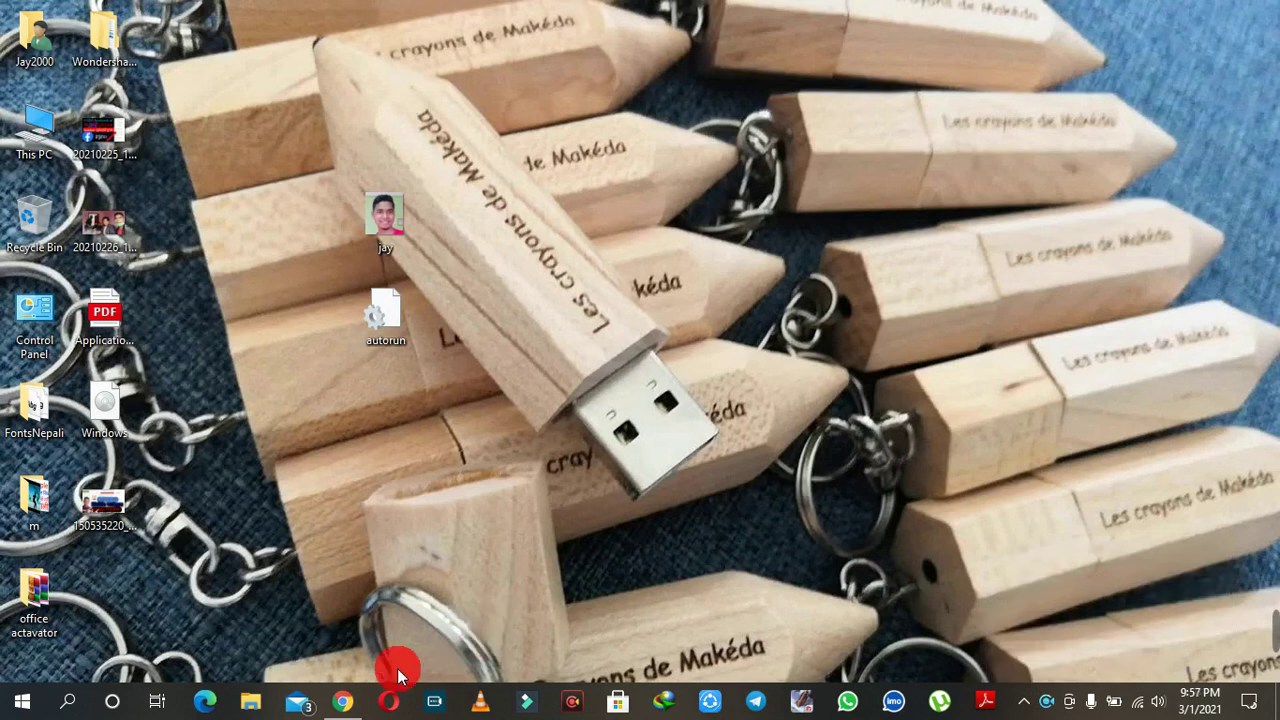
click(251, 699)
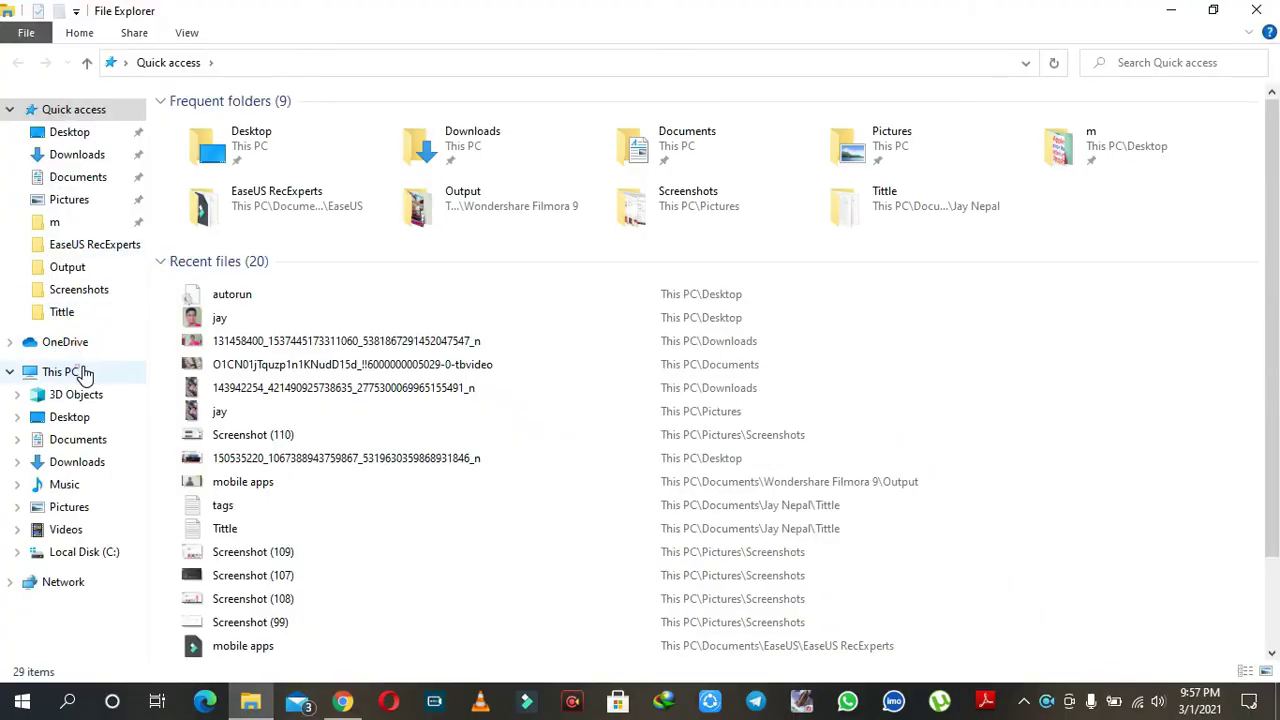
click(70, 371)
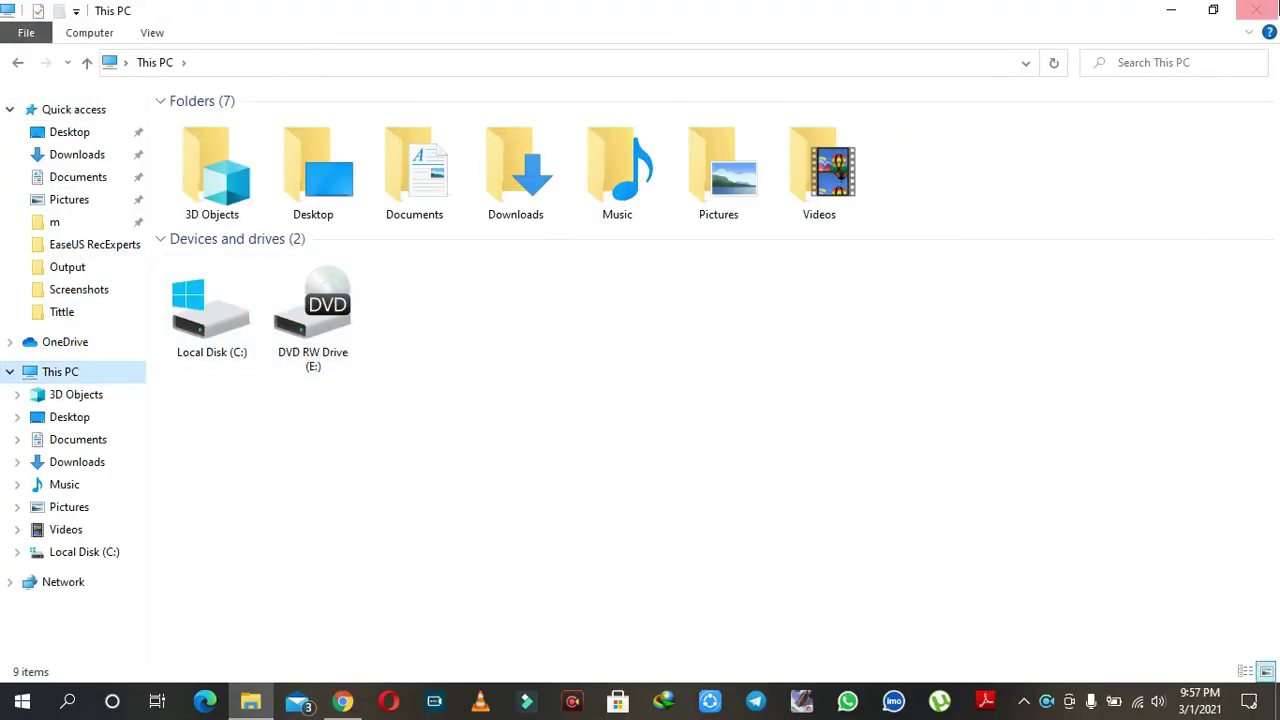
click(1256, 10)
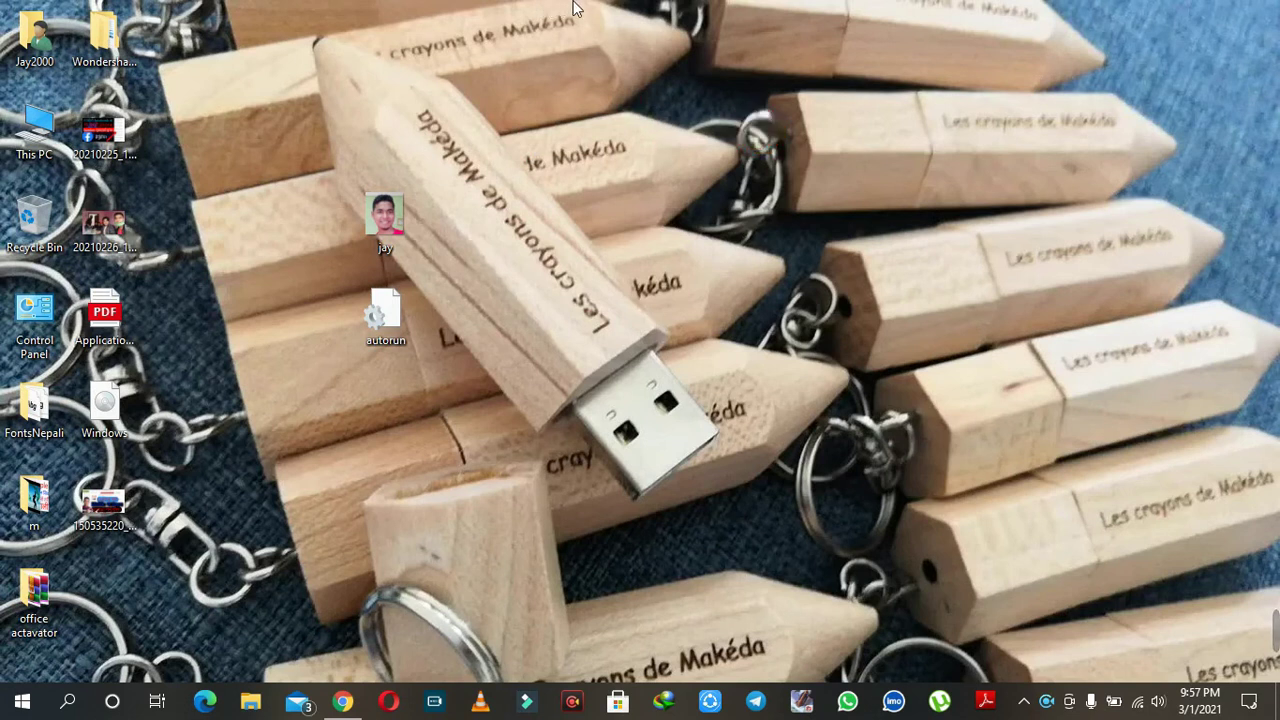
Open This PC with the USB drive reconnected and select USB Drive (D:) to inspect its icon
double_click(36, 128)
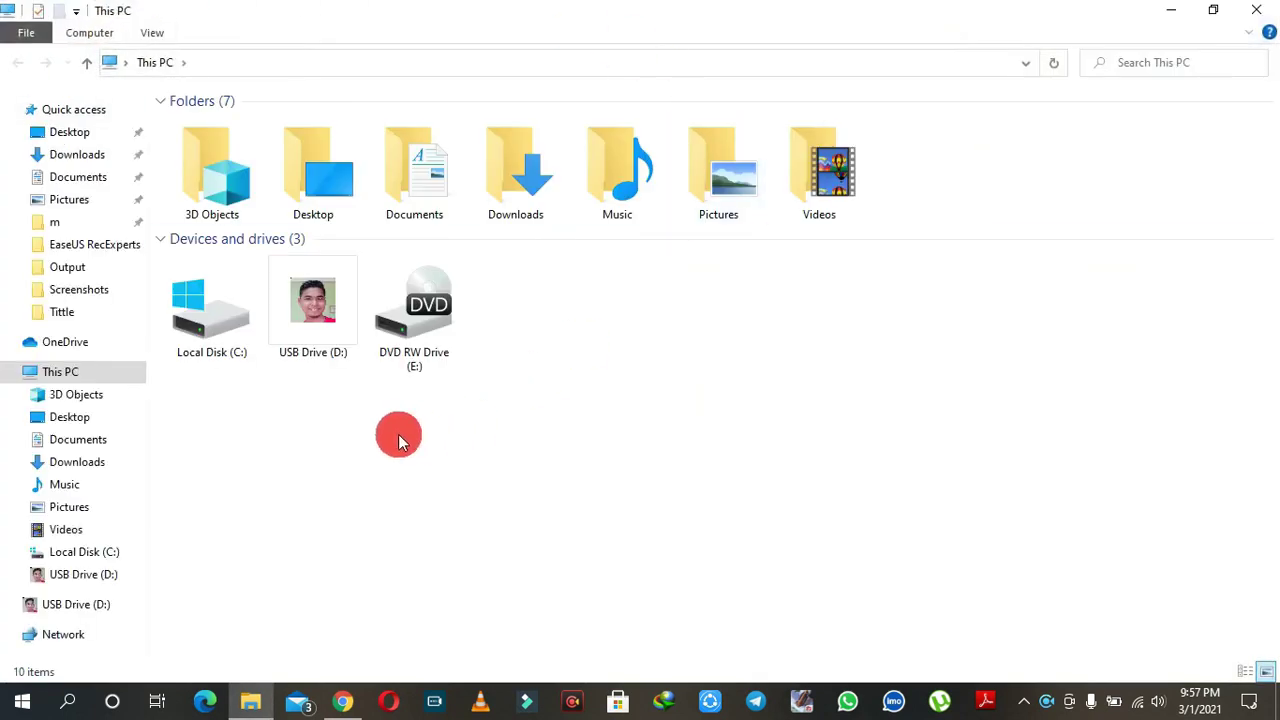
click(306, 288)
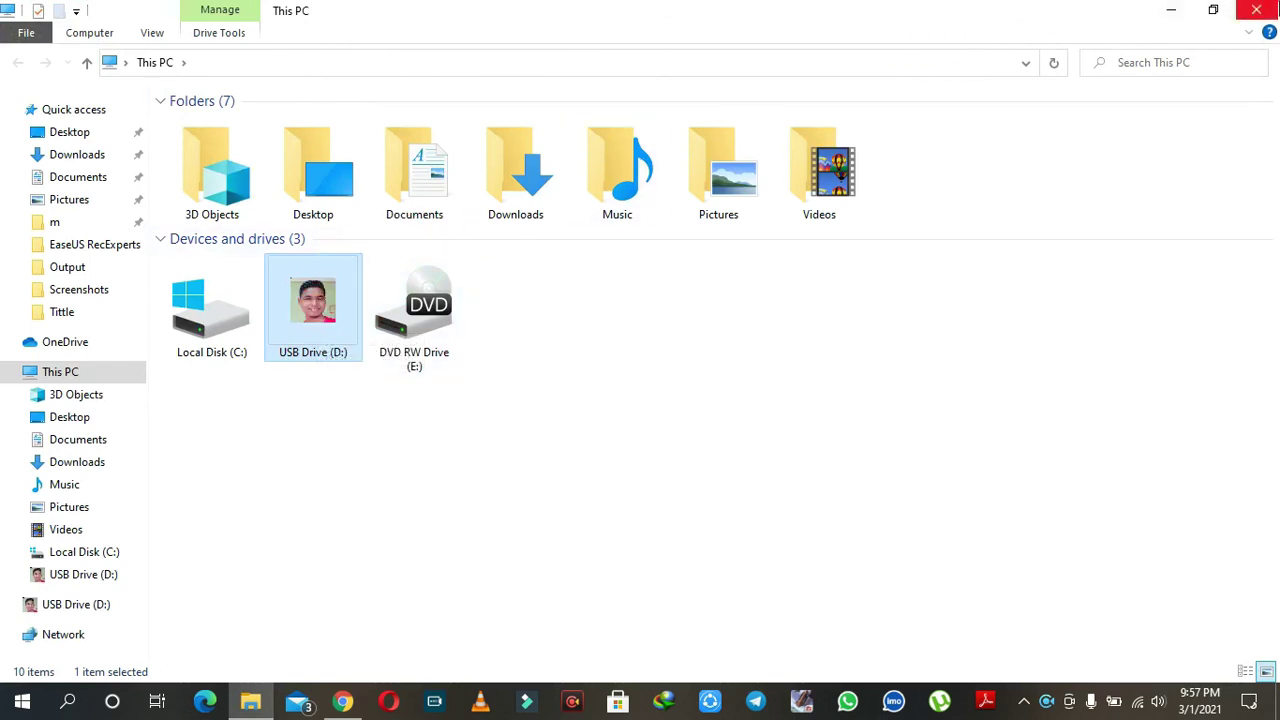
click(1010, 6)
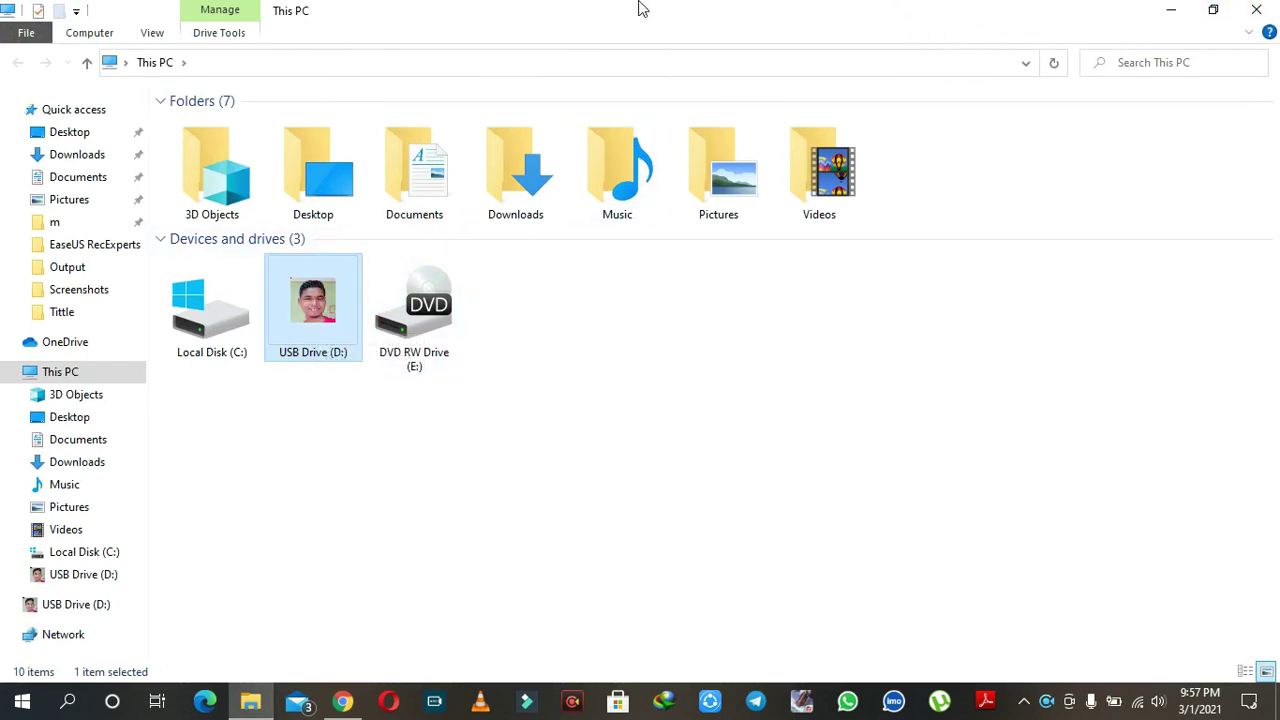
click(488, 2)
click(1007, 12)
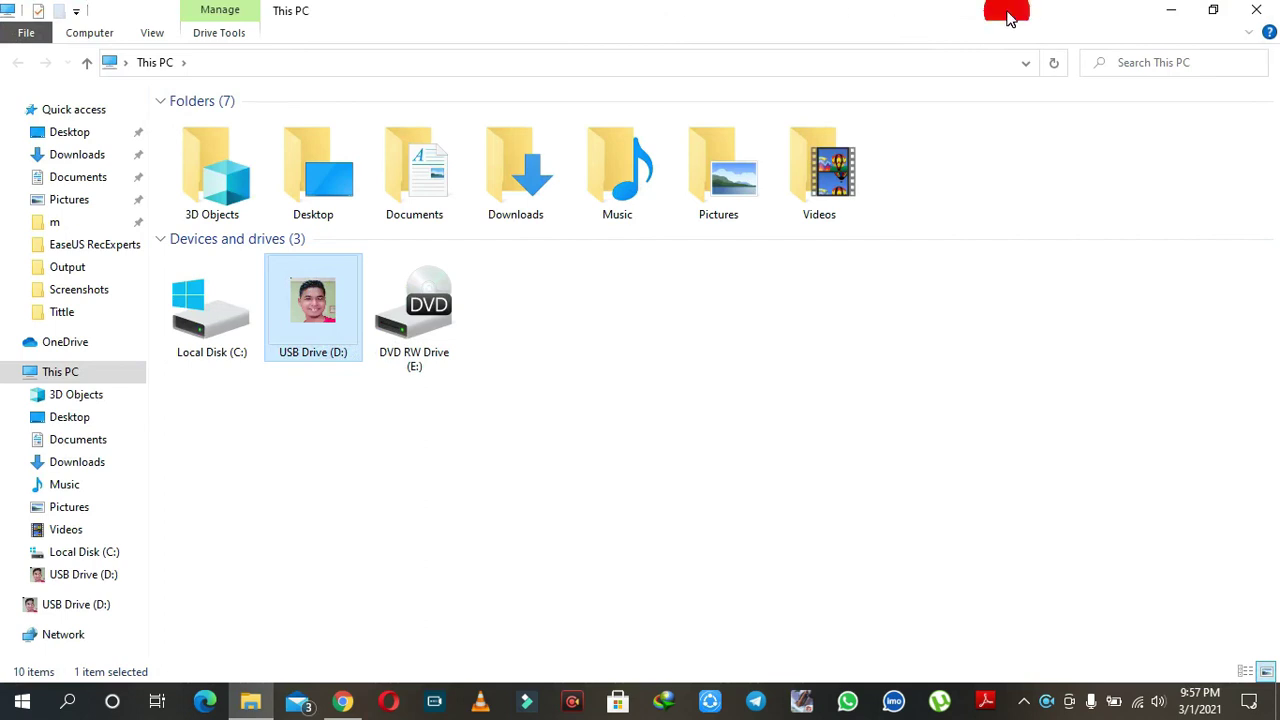
click(1066, 11)
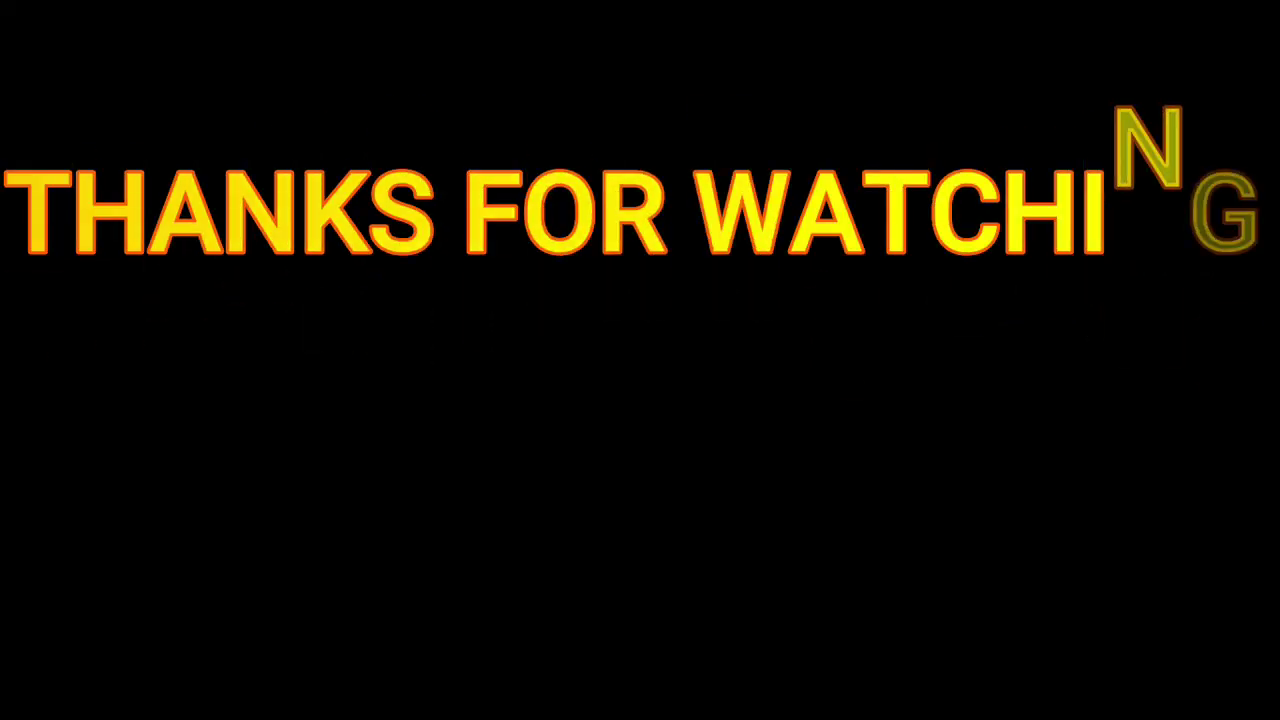